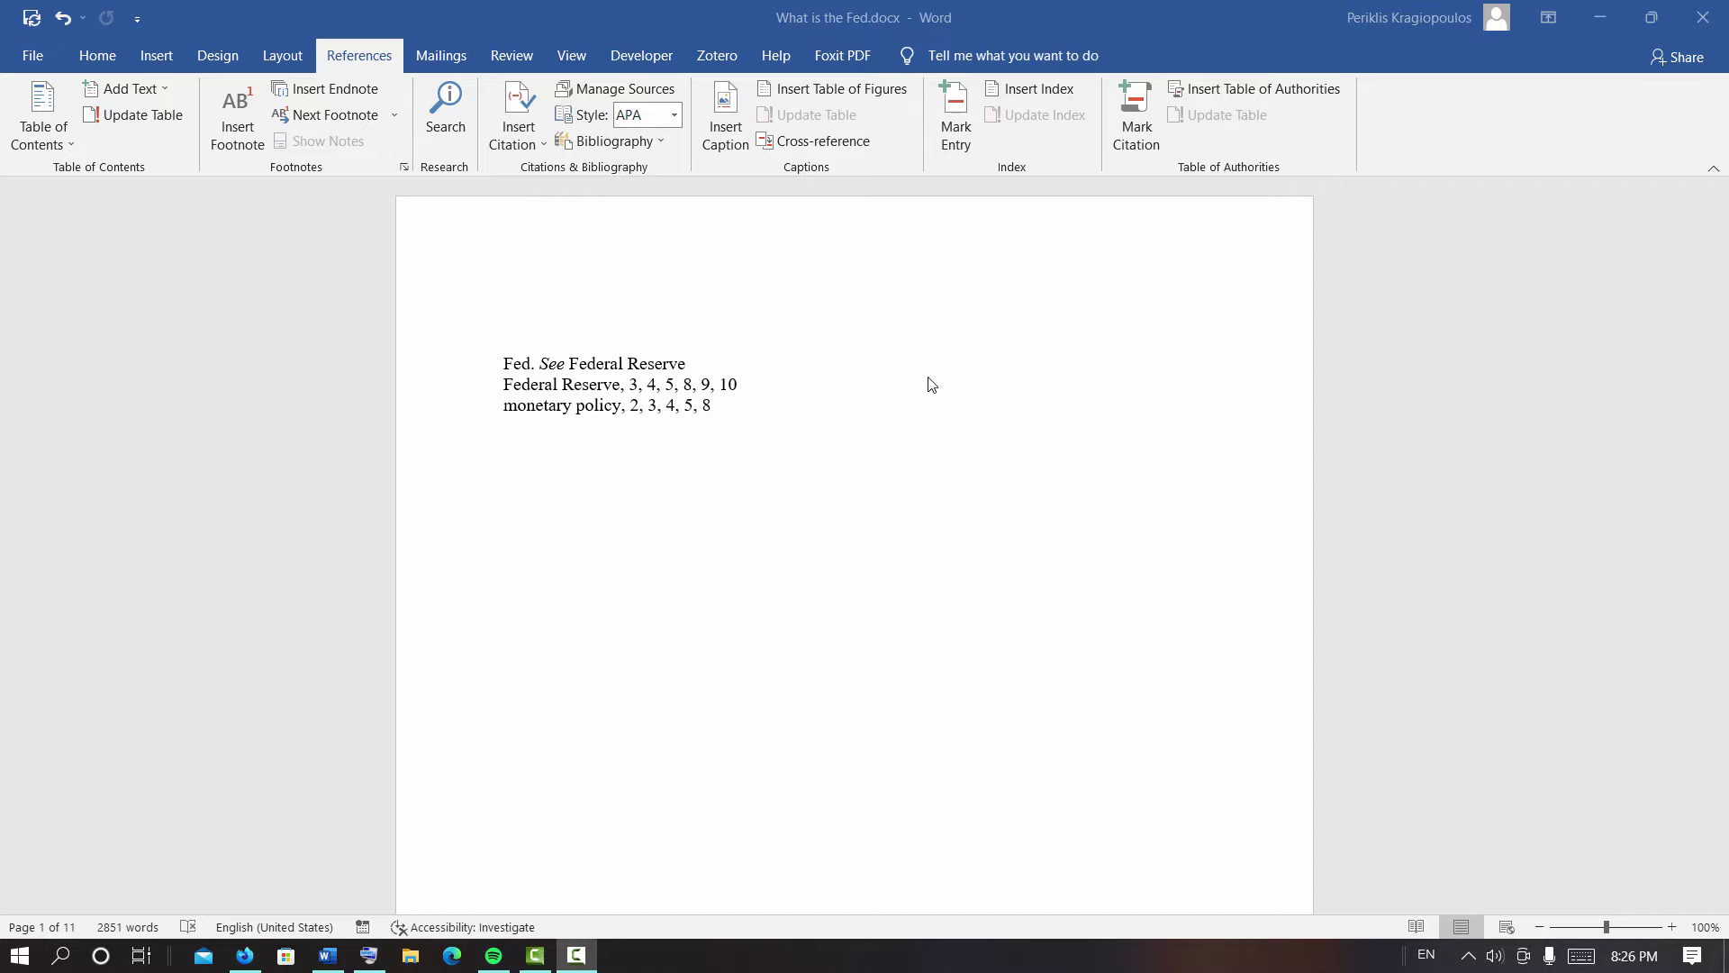
- Scroll to the 'More generally' paragraph and select the word 'employment'
scroll(931, 385, down, 10)
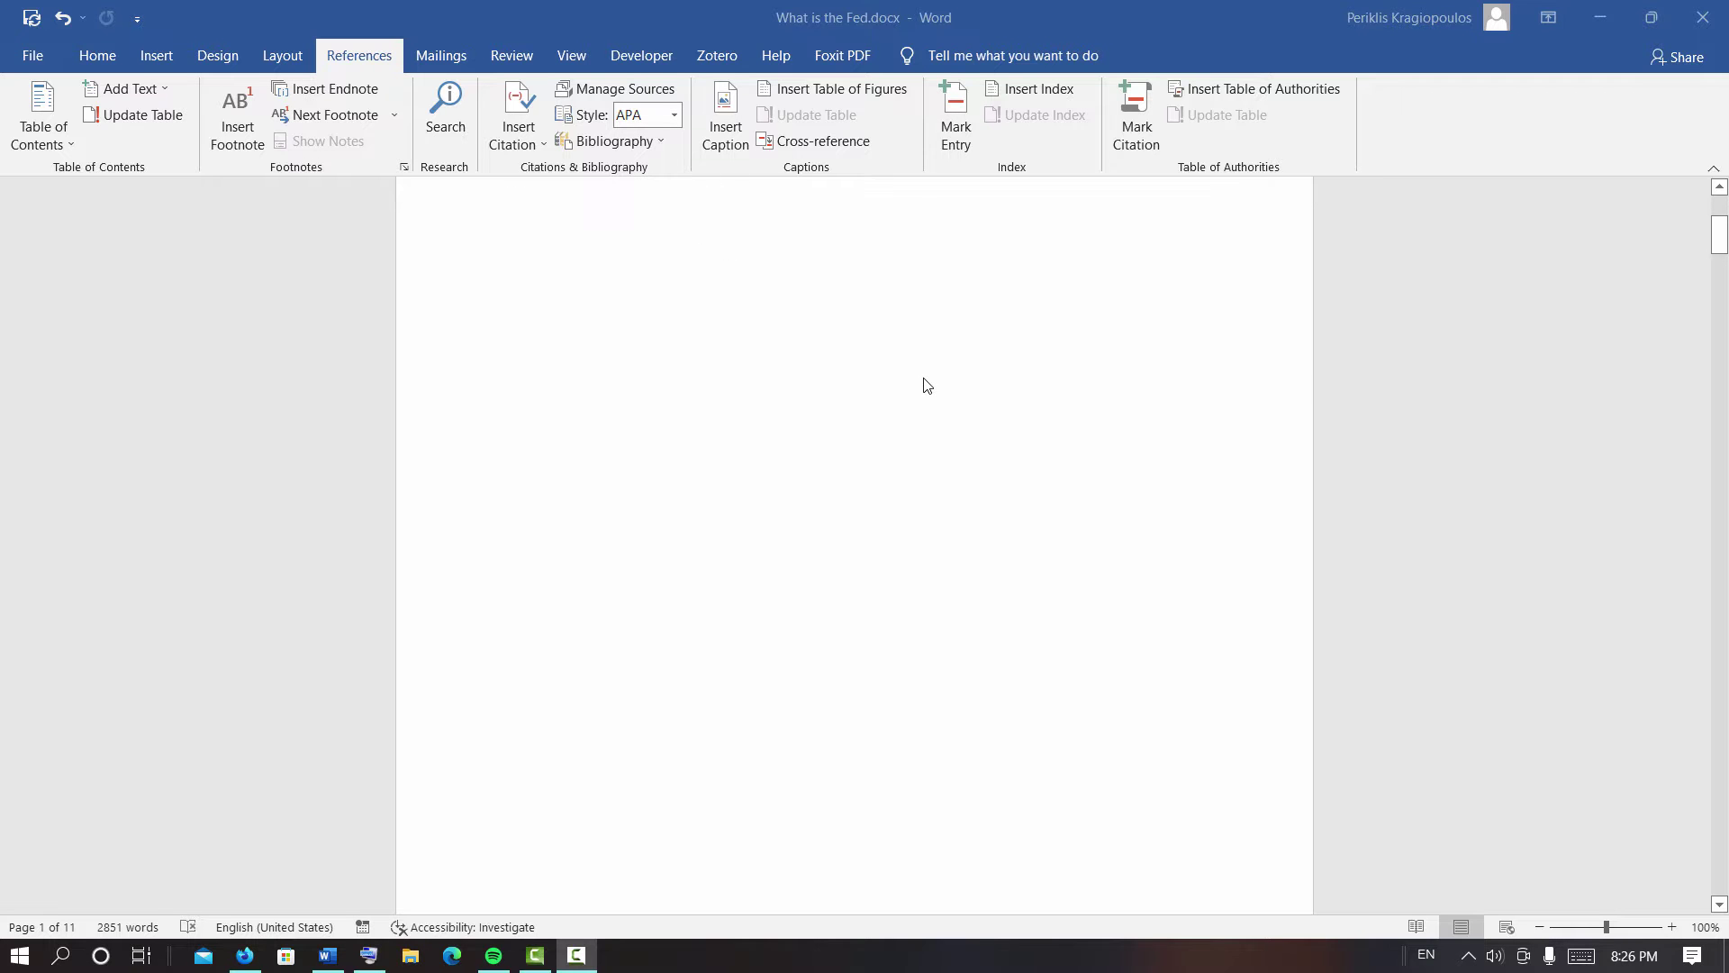
scroll(927, 385, up, 4)
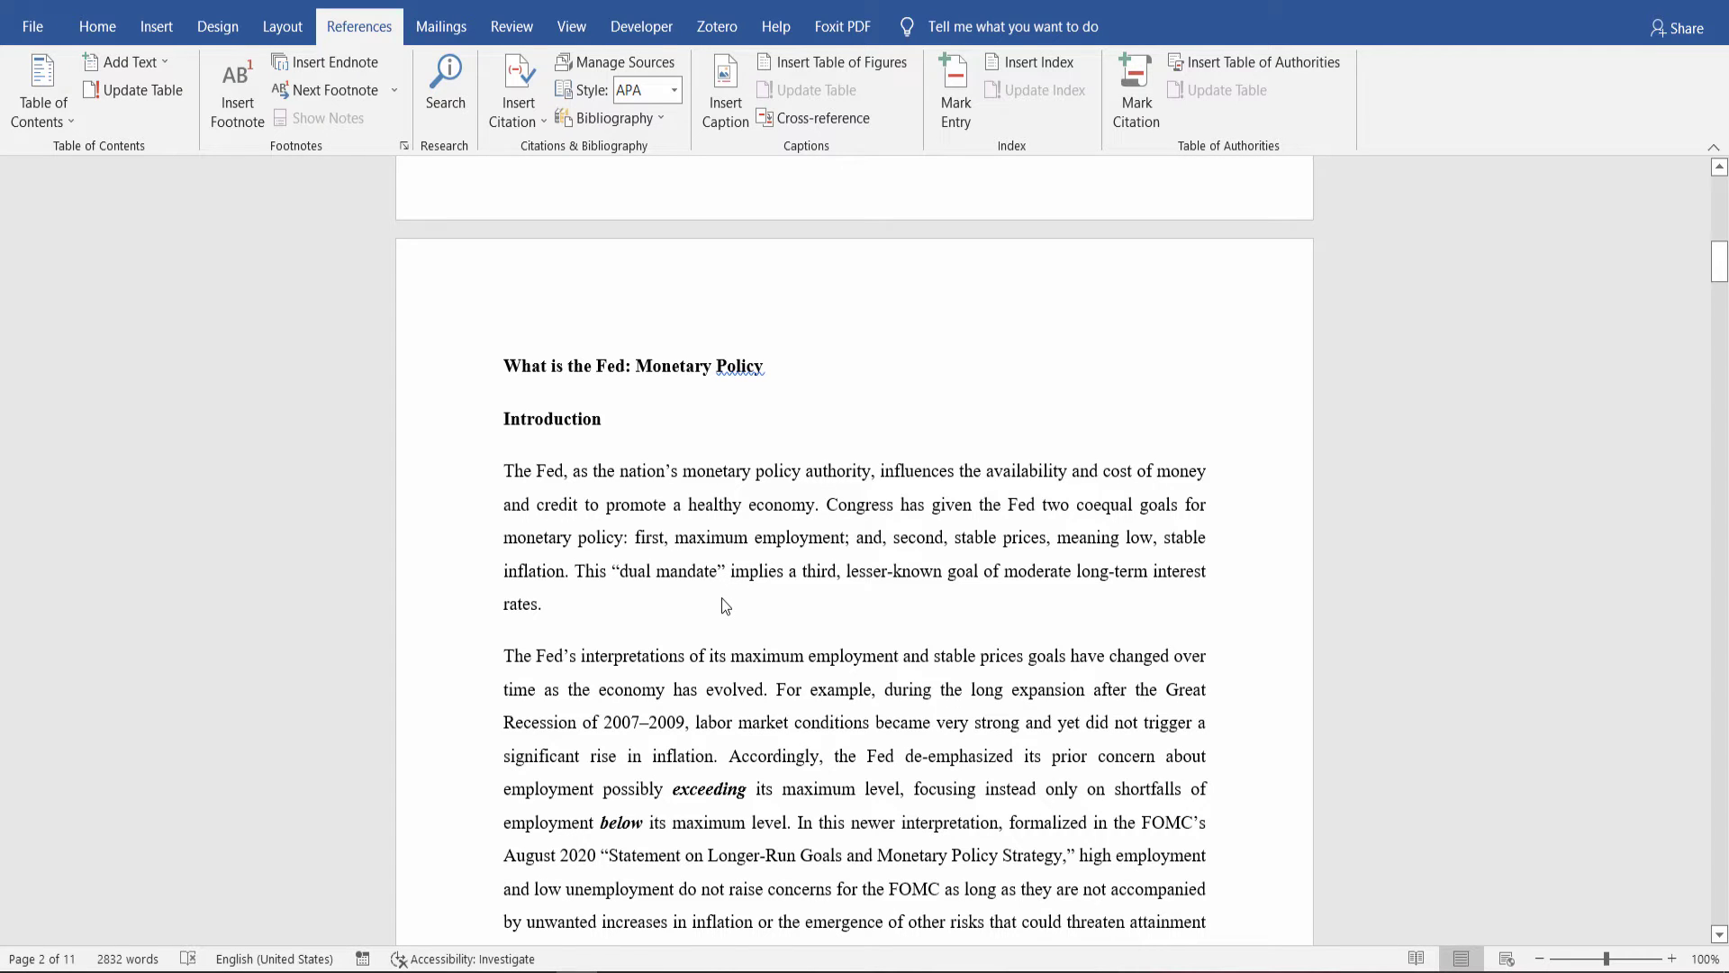
click(724, 599)
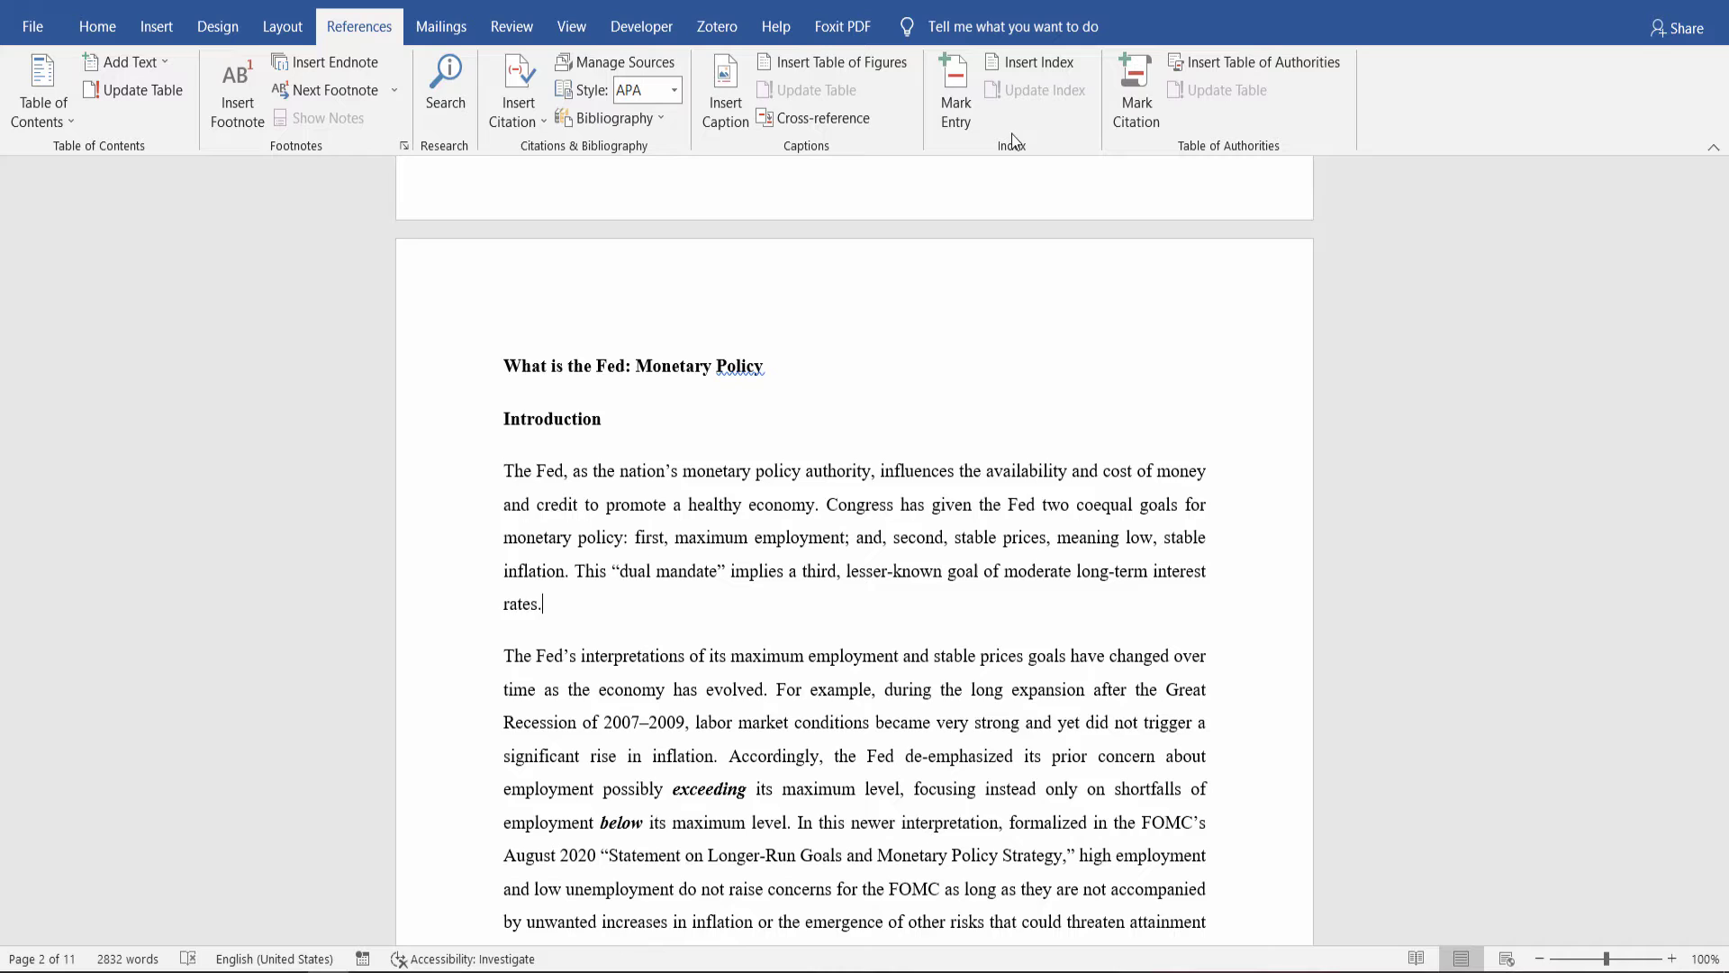
scroll(783, 602, down, 1)
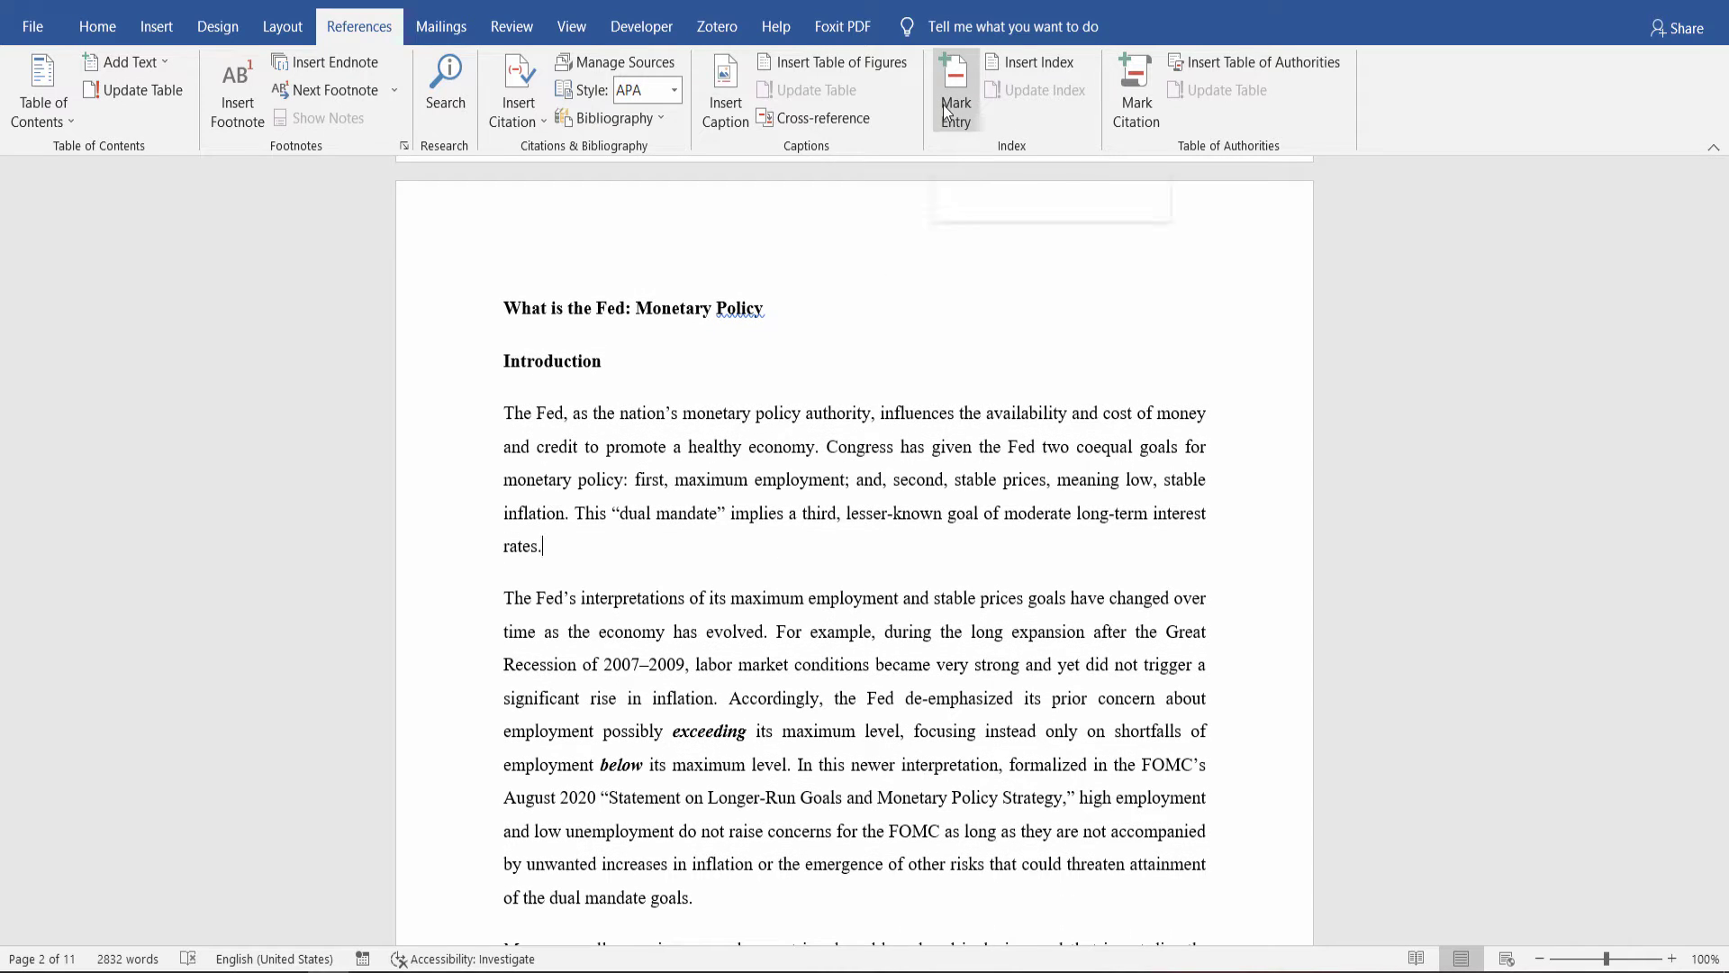
scroll(766, 443, down, 2)
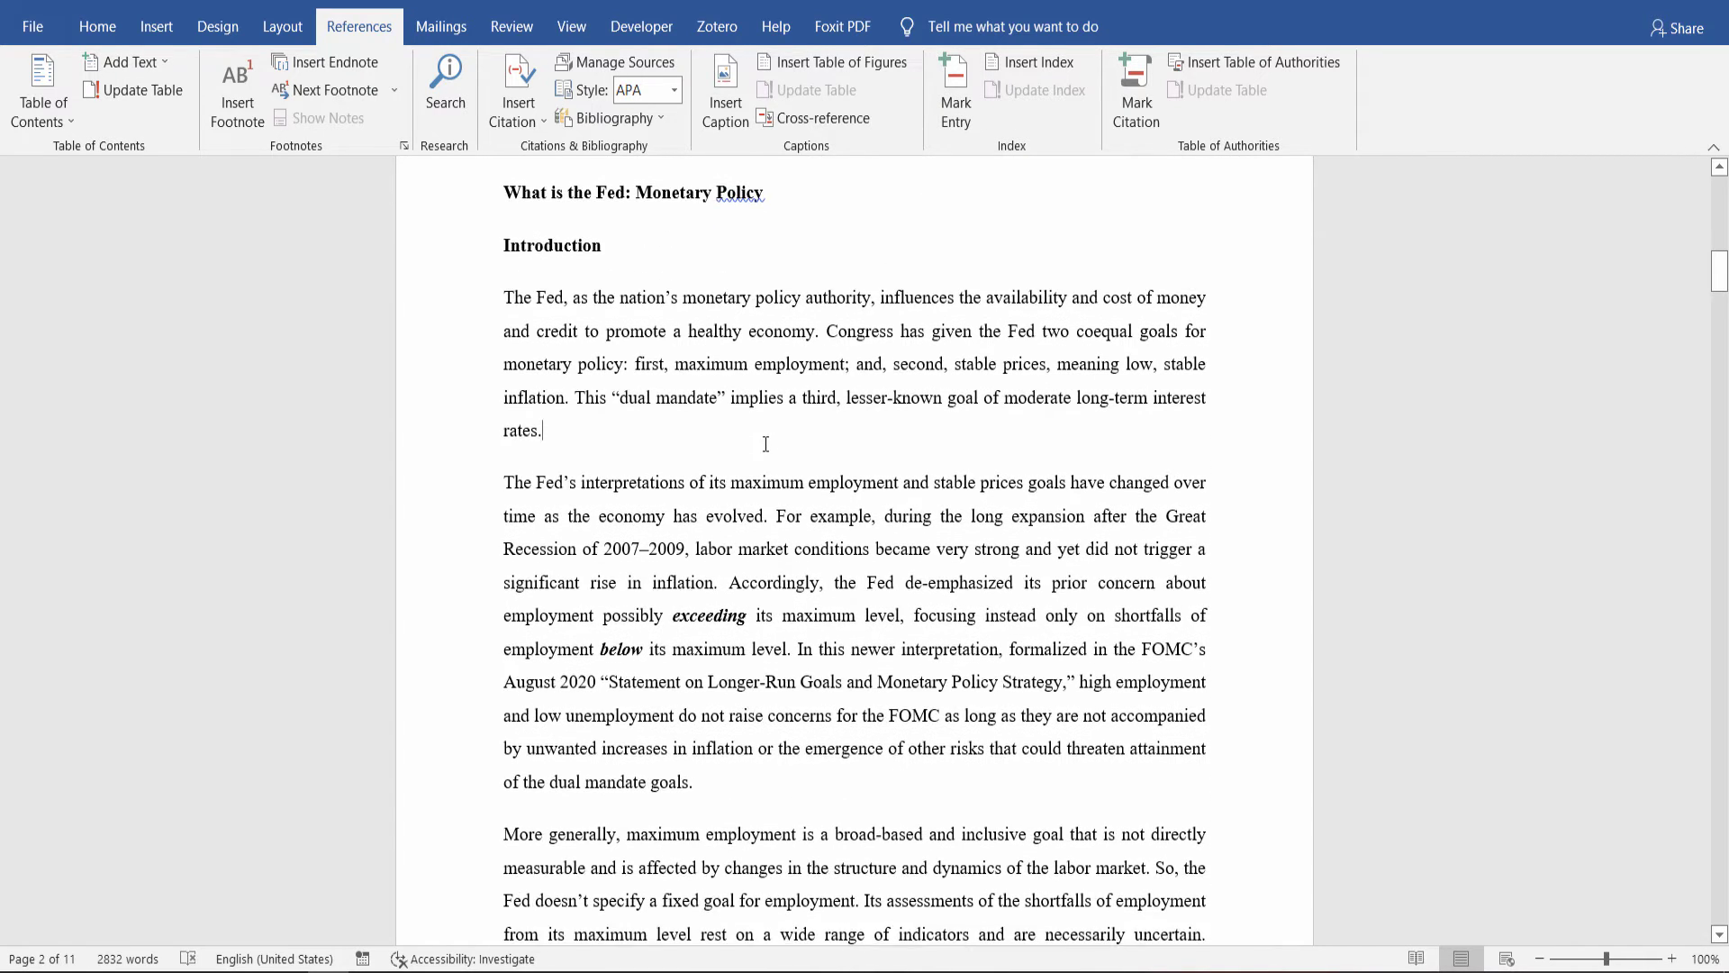
scroll(766, 443, down, 10)
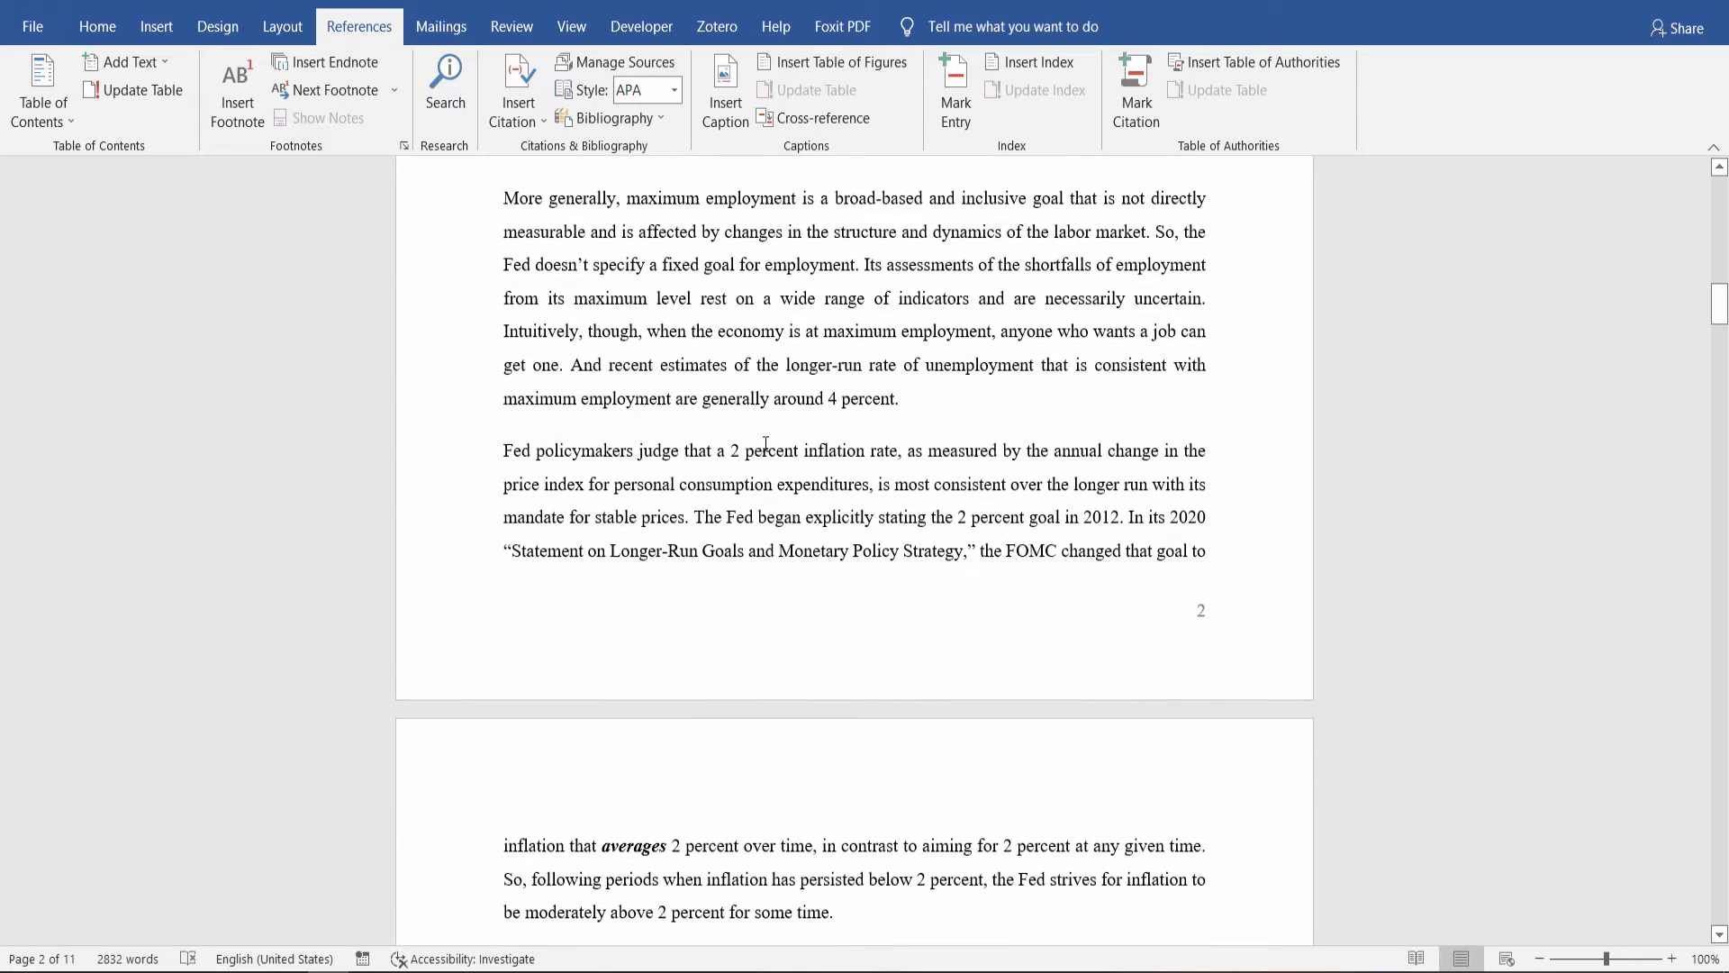
scroll(766, 444, up, 2)
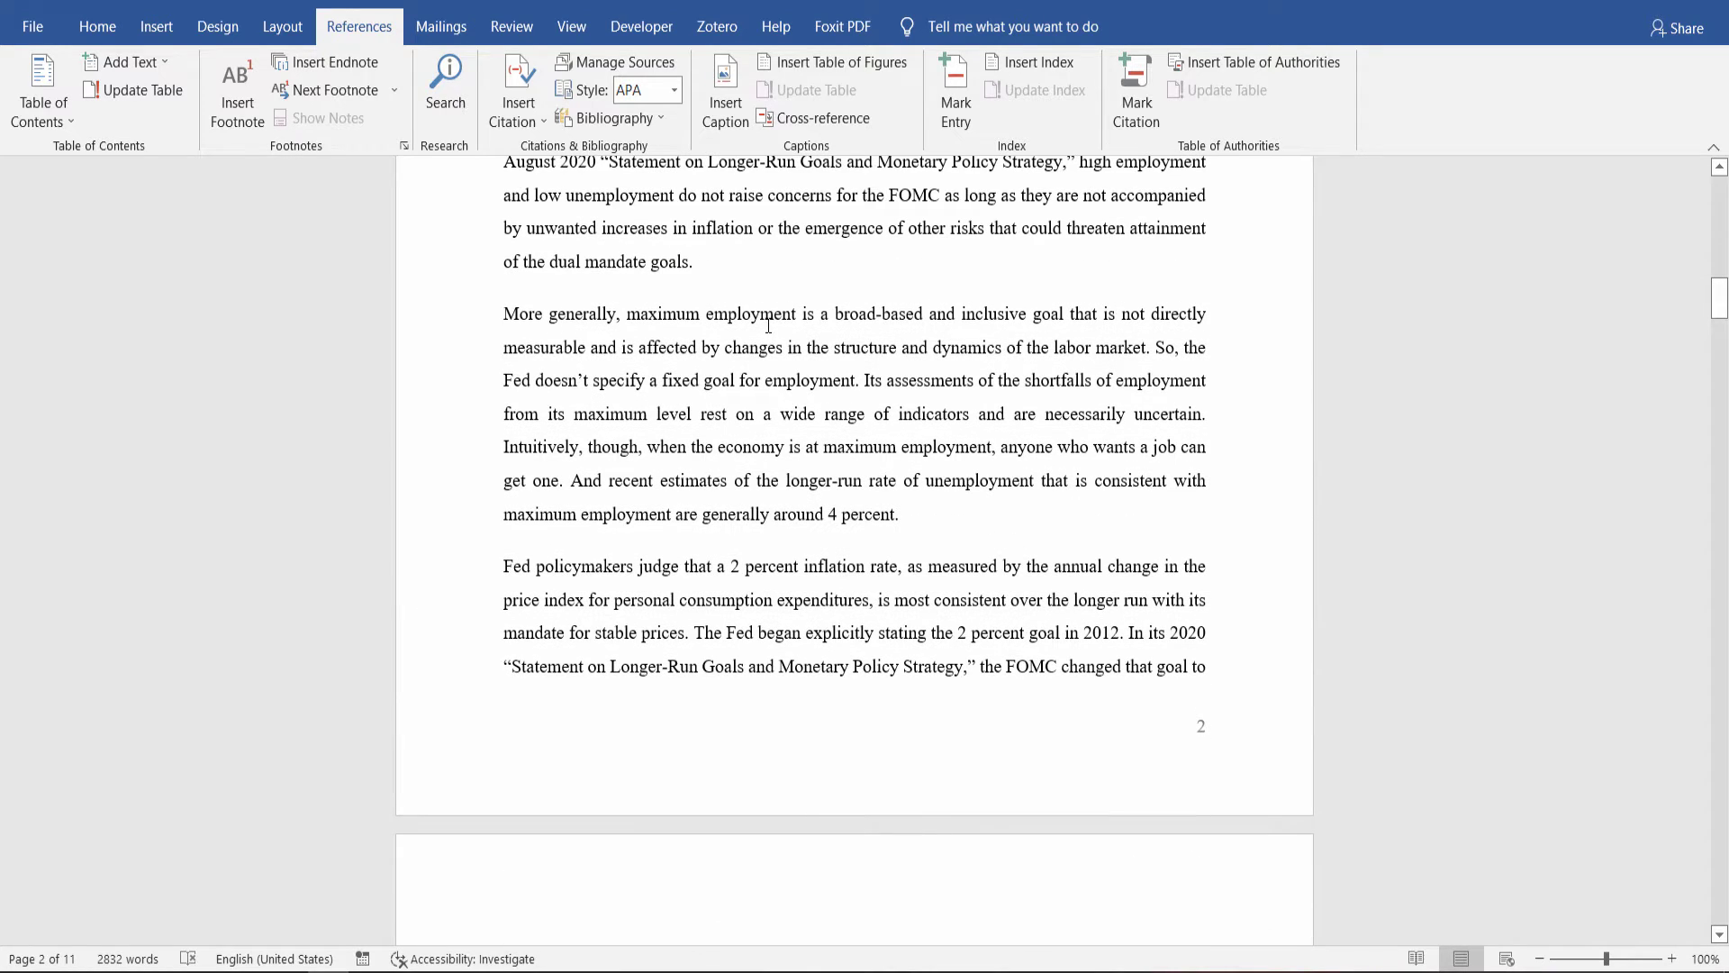
double_click(755, 315)
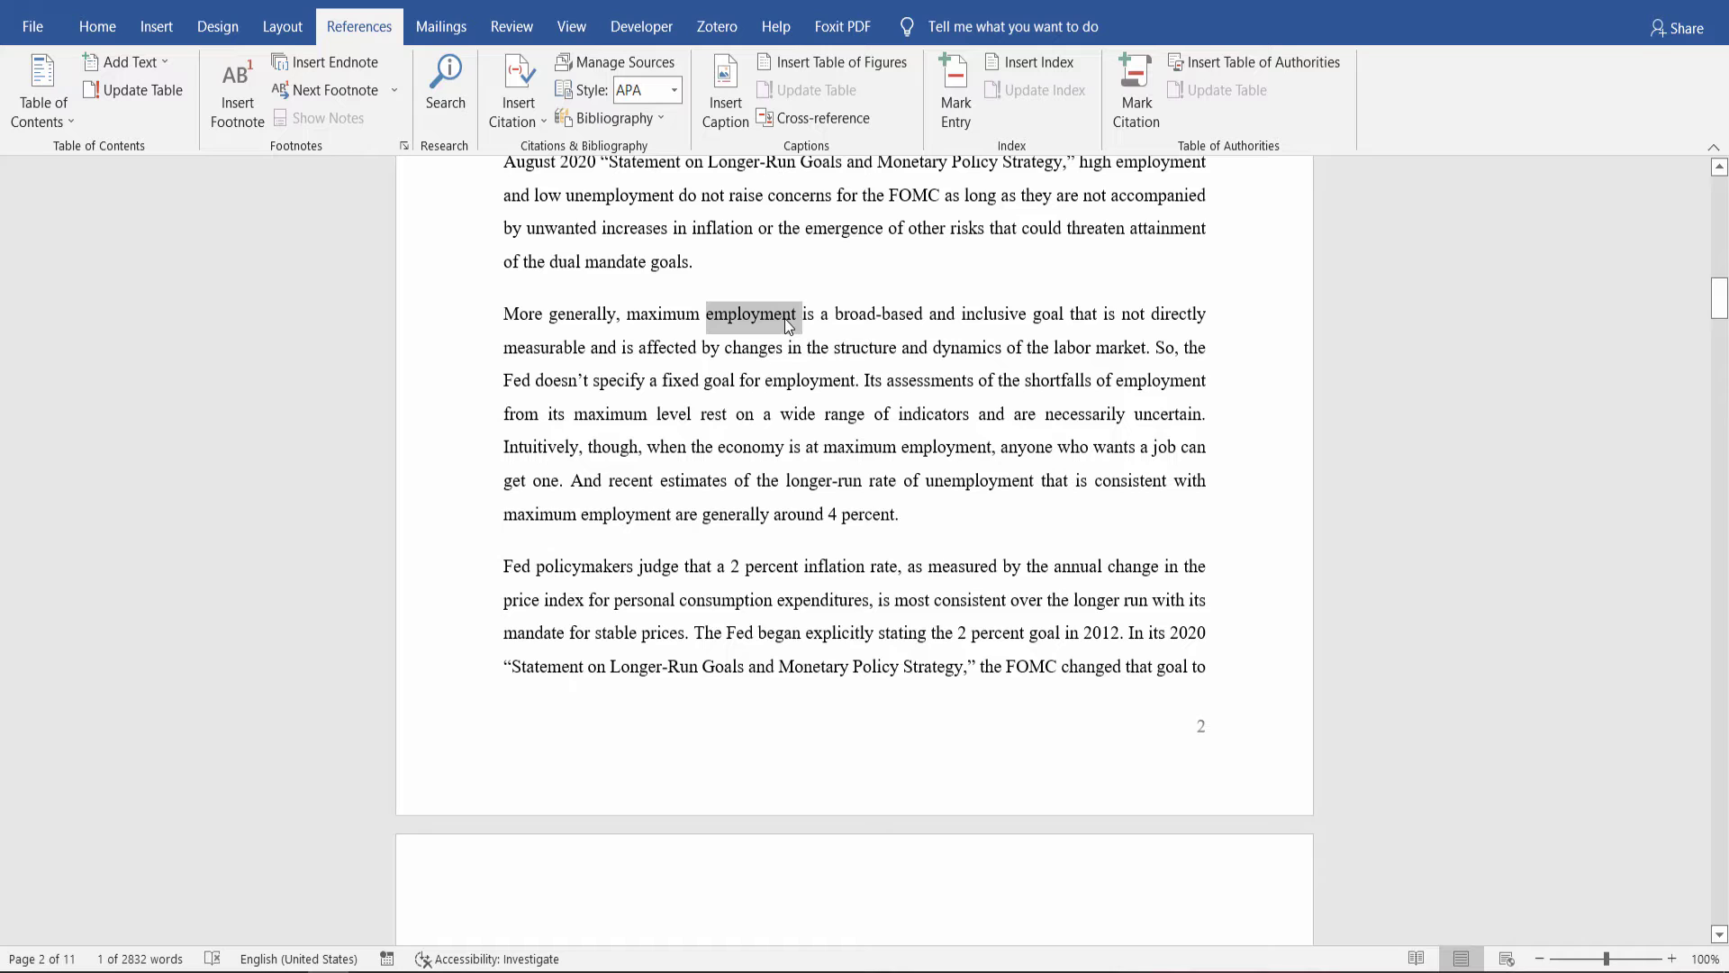
- Mark all four occurrences of 'employment' as index entries with bold page numbers
click(953, 103)
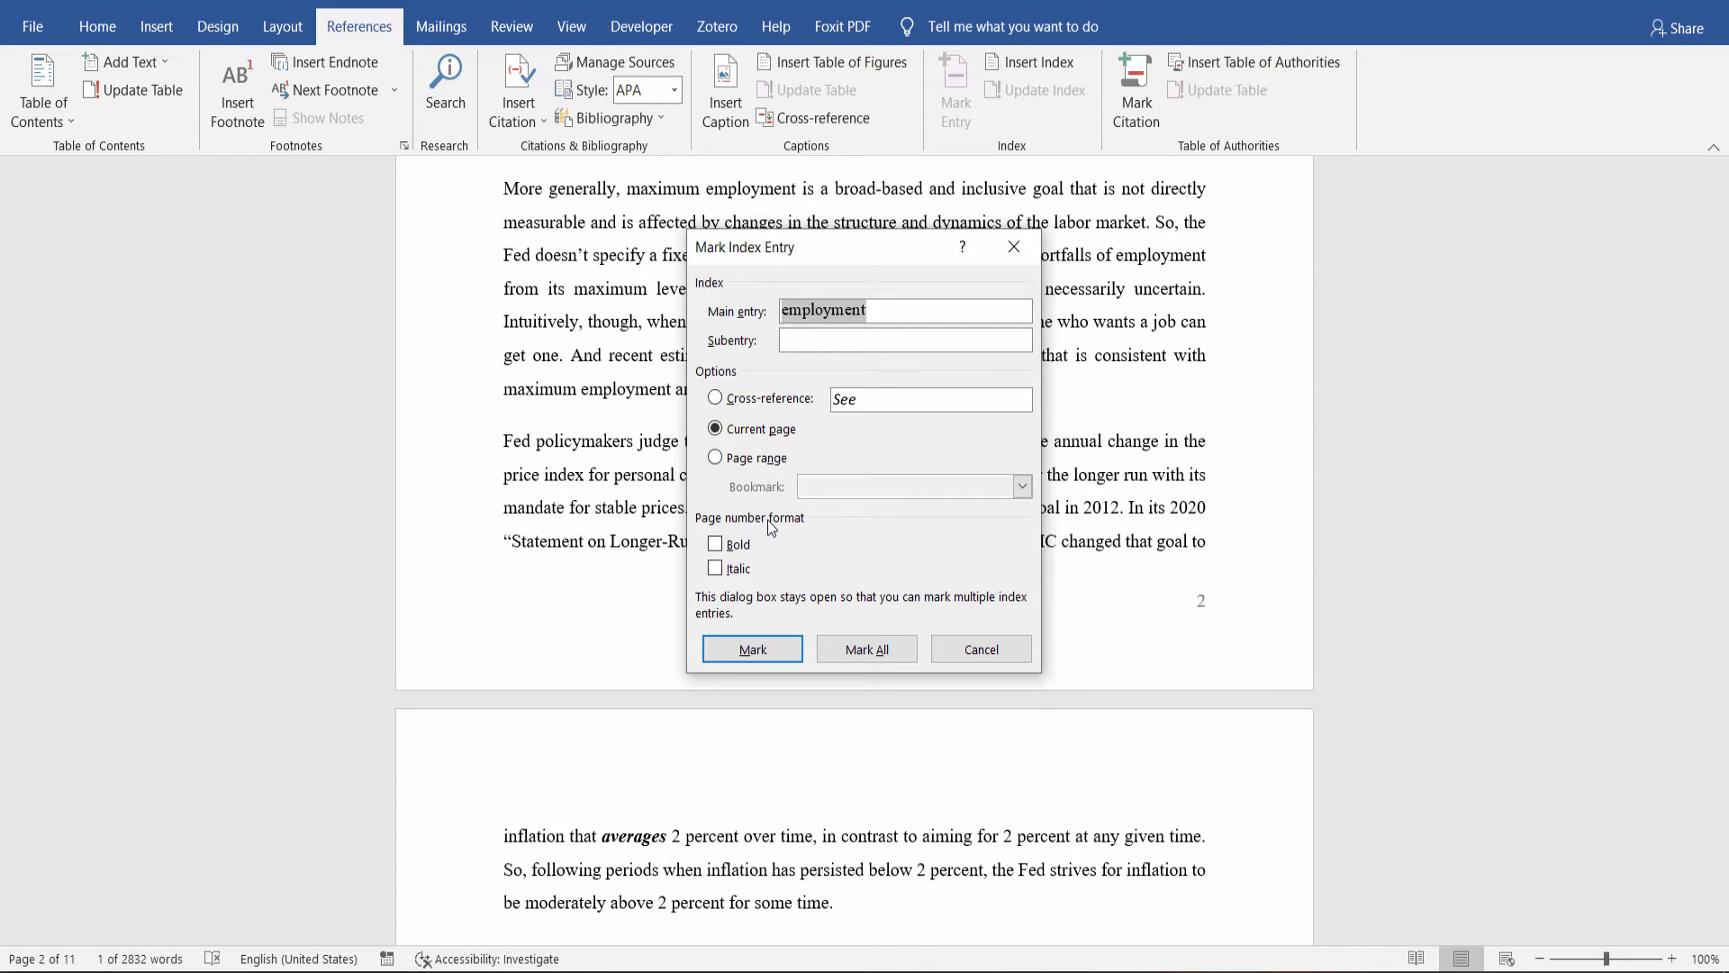
click(717, 543)
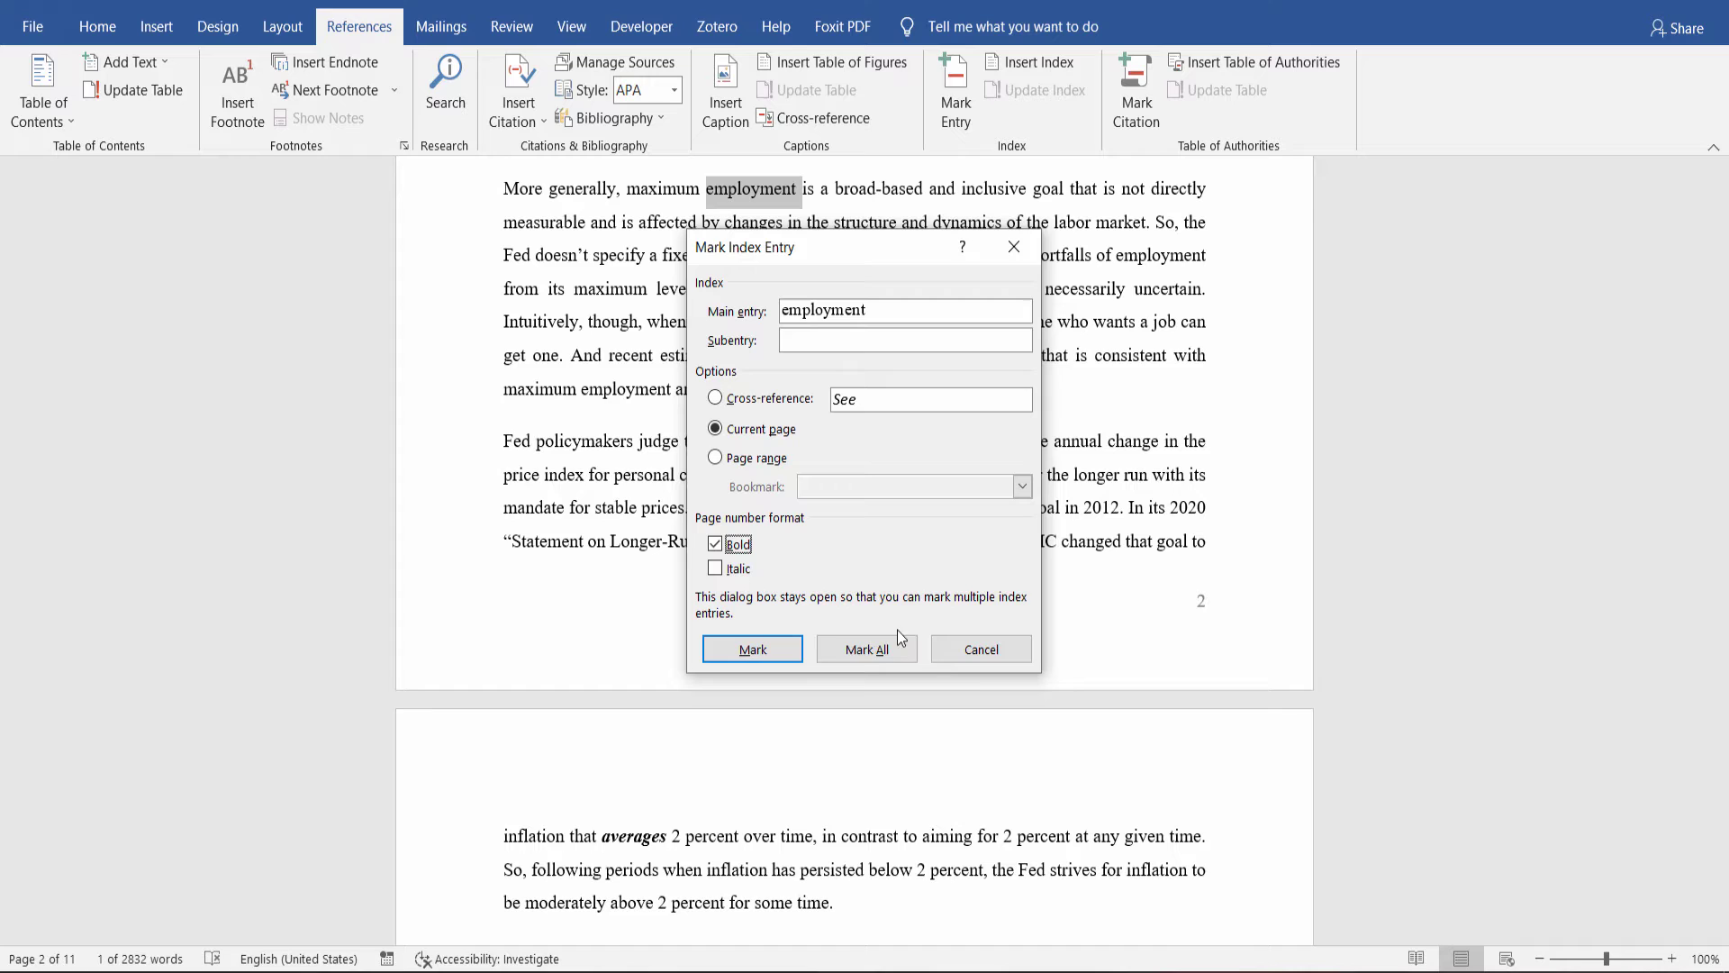
click(874, 649)
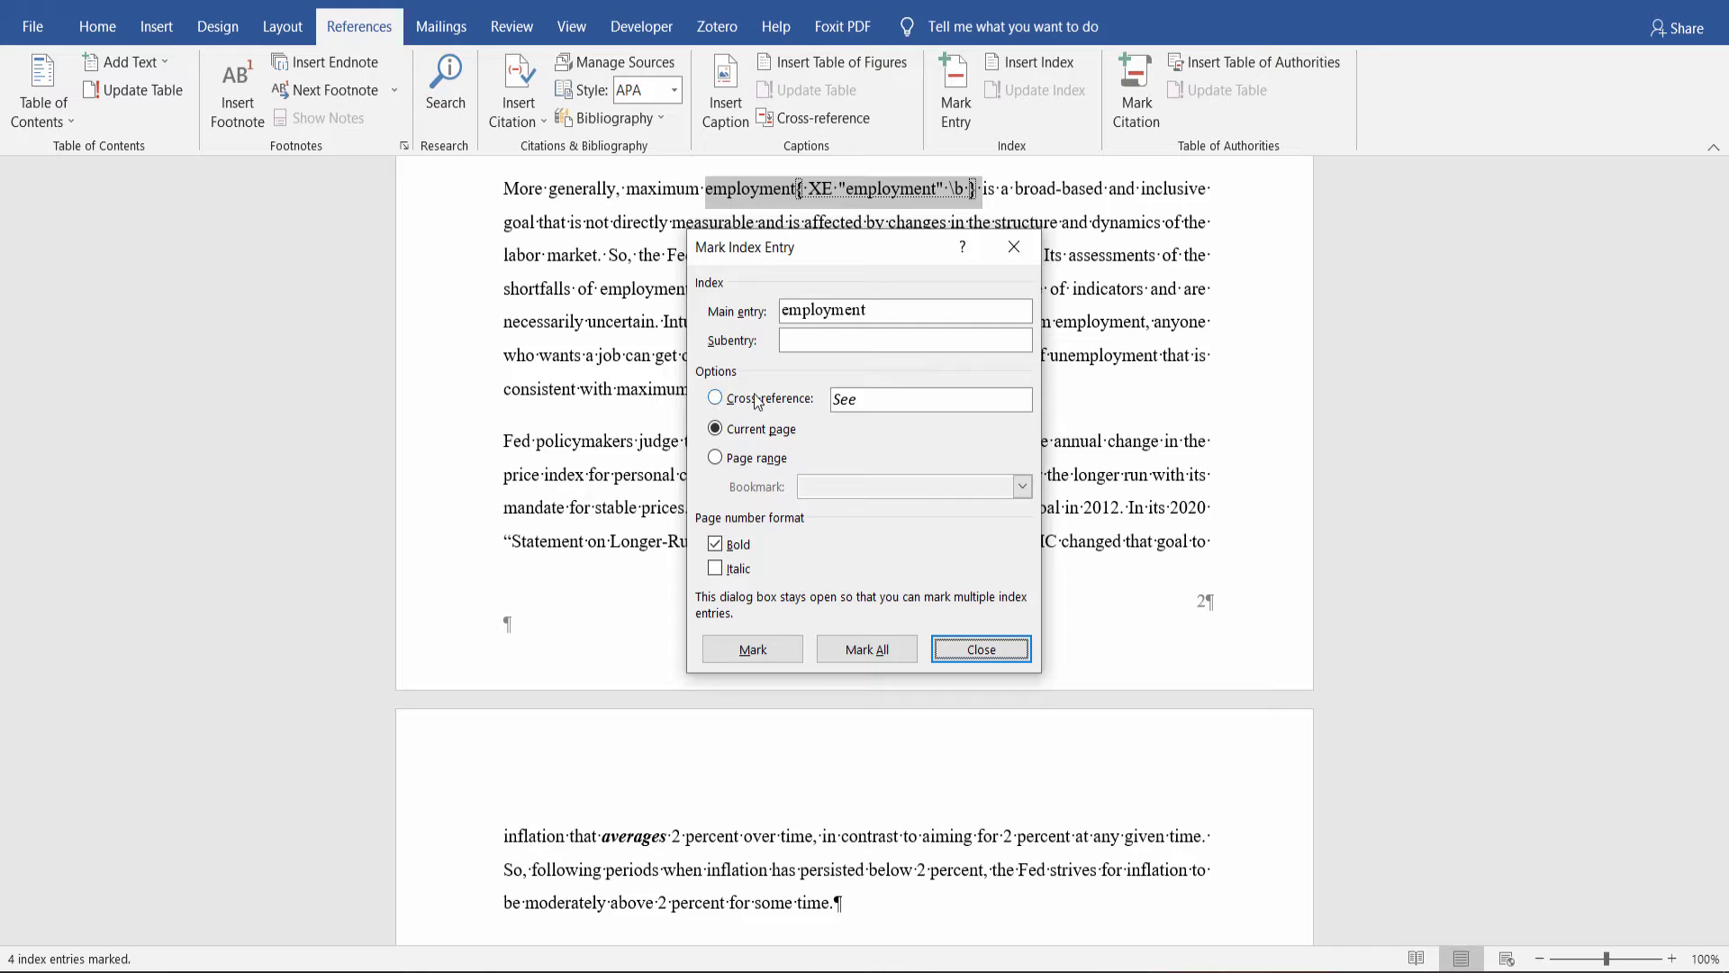
click(984, 657)
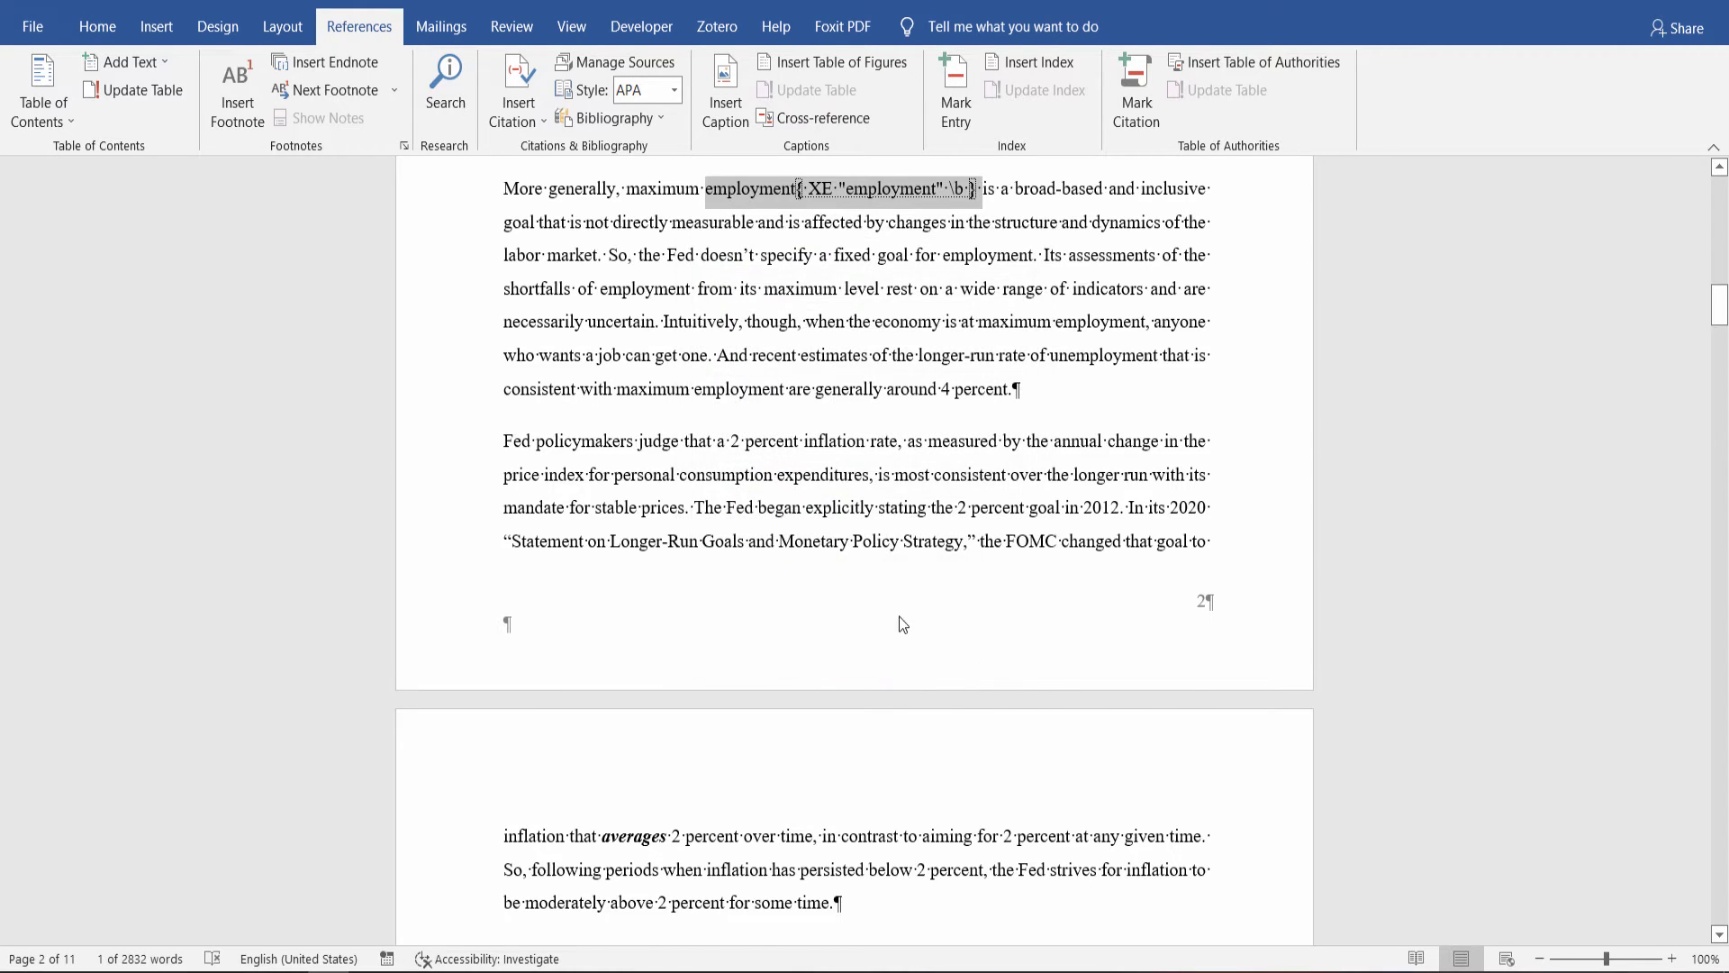
scroll(887, 608, up, 3)
scroll(885, 605, up, 4)
- Mark the first 'Fed' as an index cross-reference reading 'See Federal Reserve'
click(643, 420)
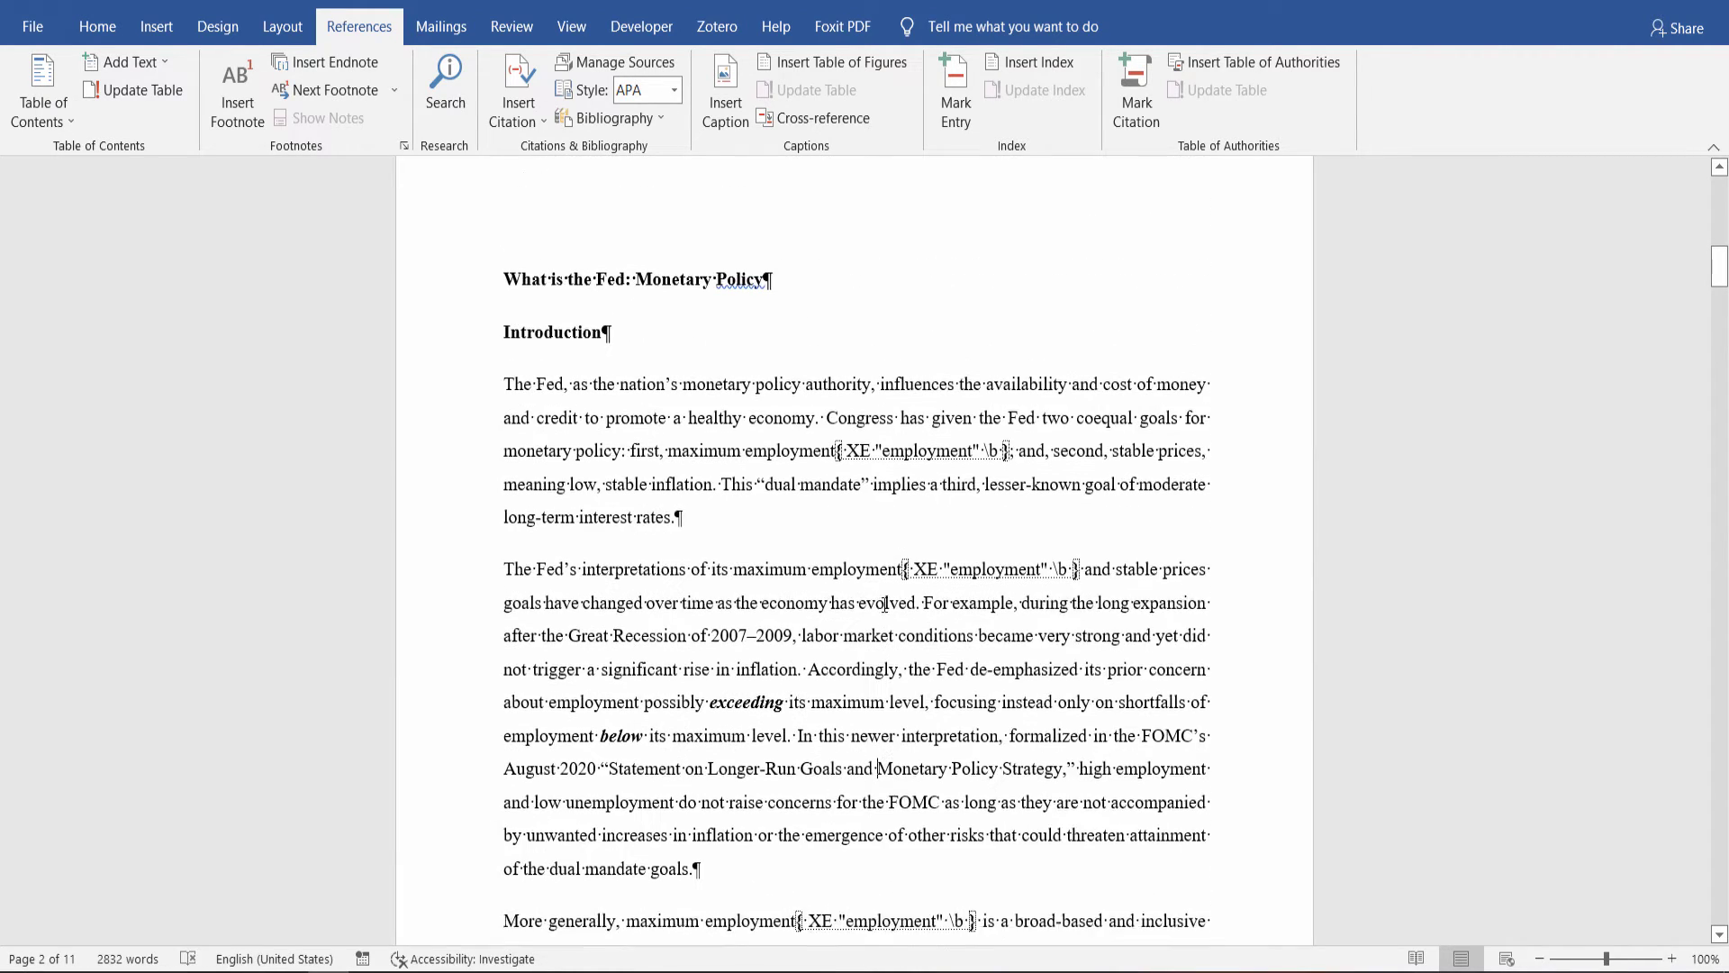
double_click(549, 403)
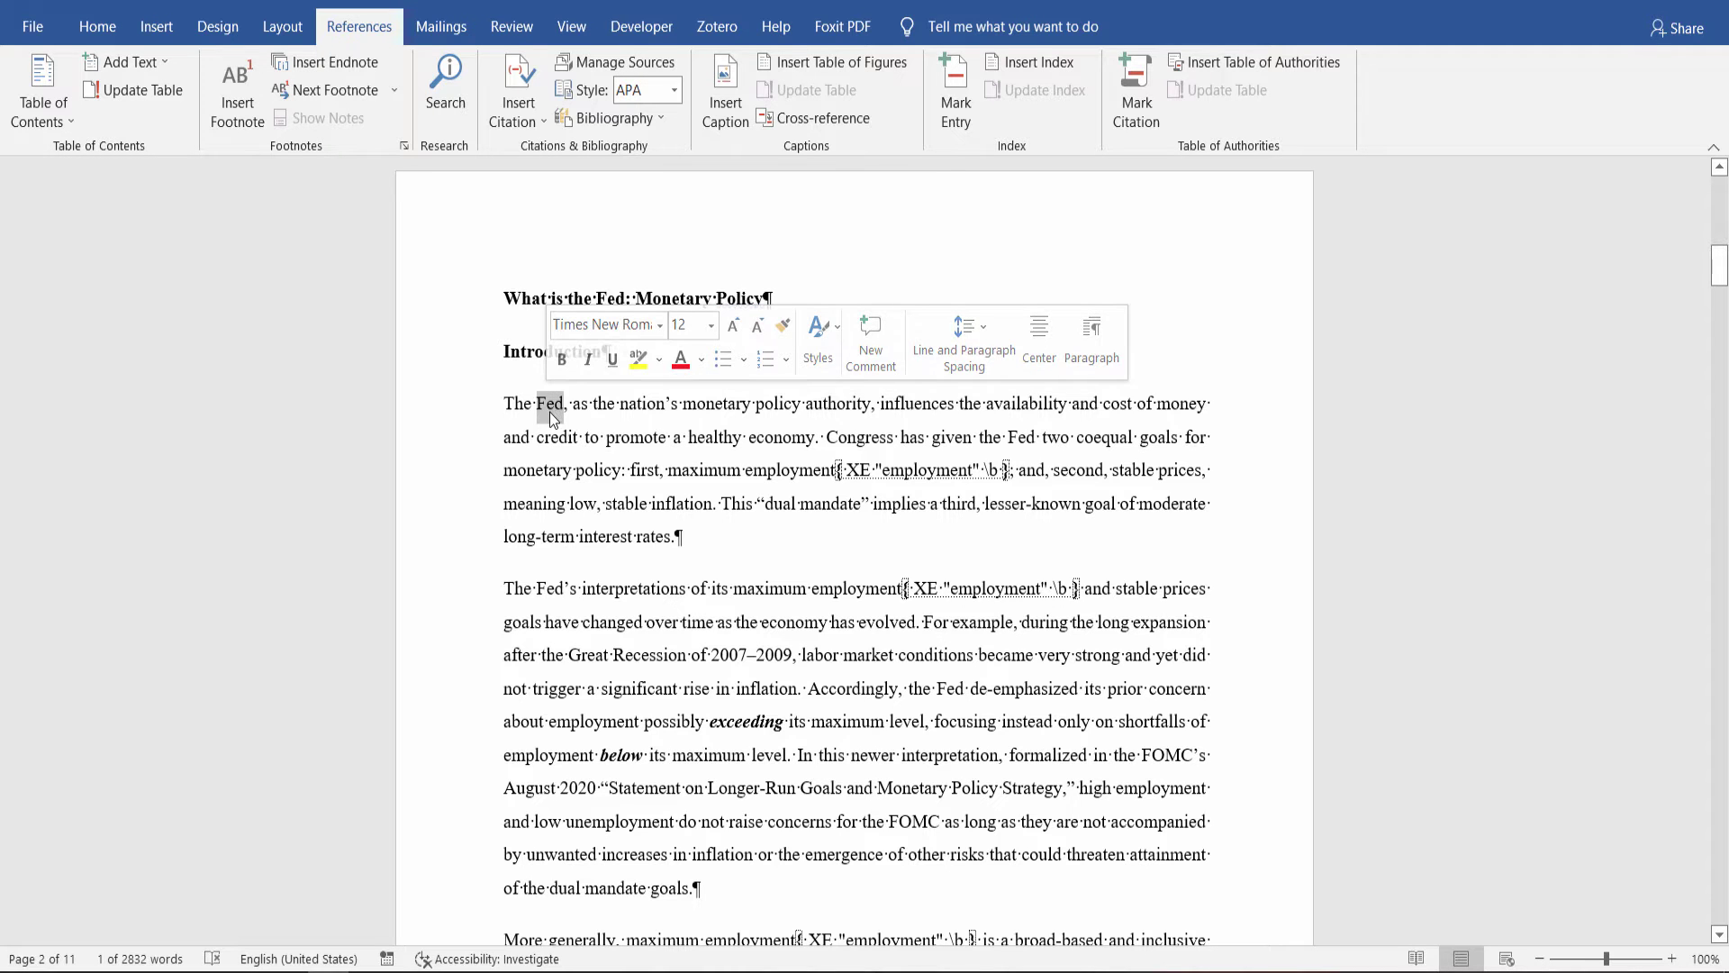
click(956, 101)
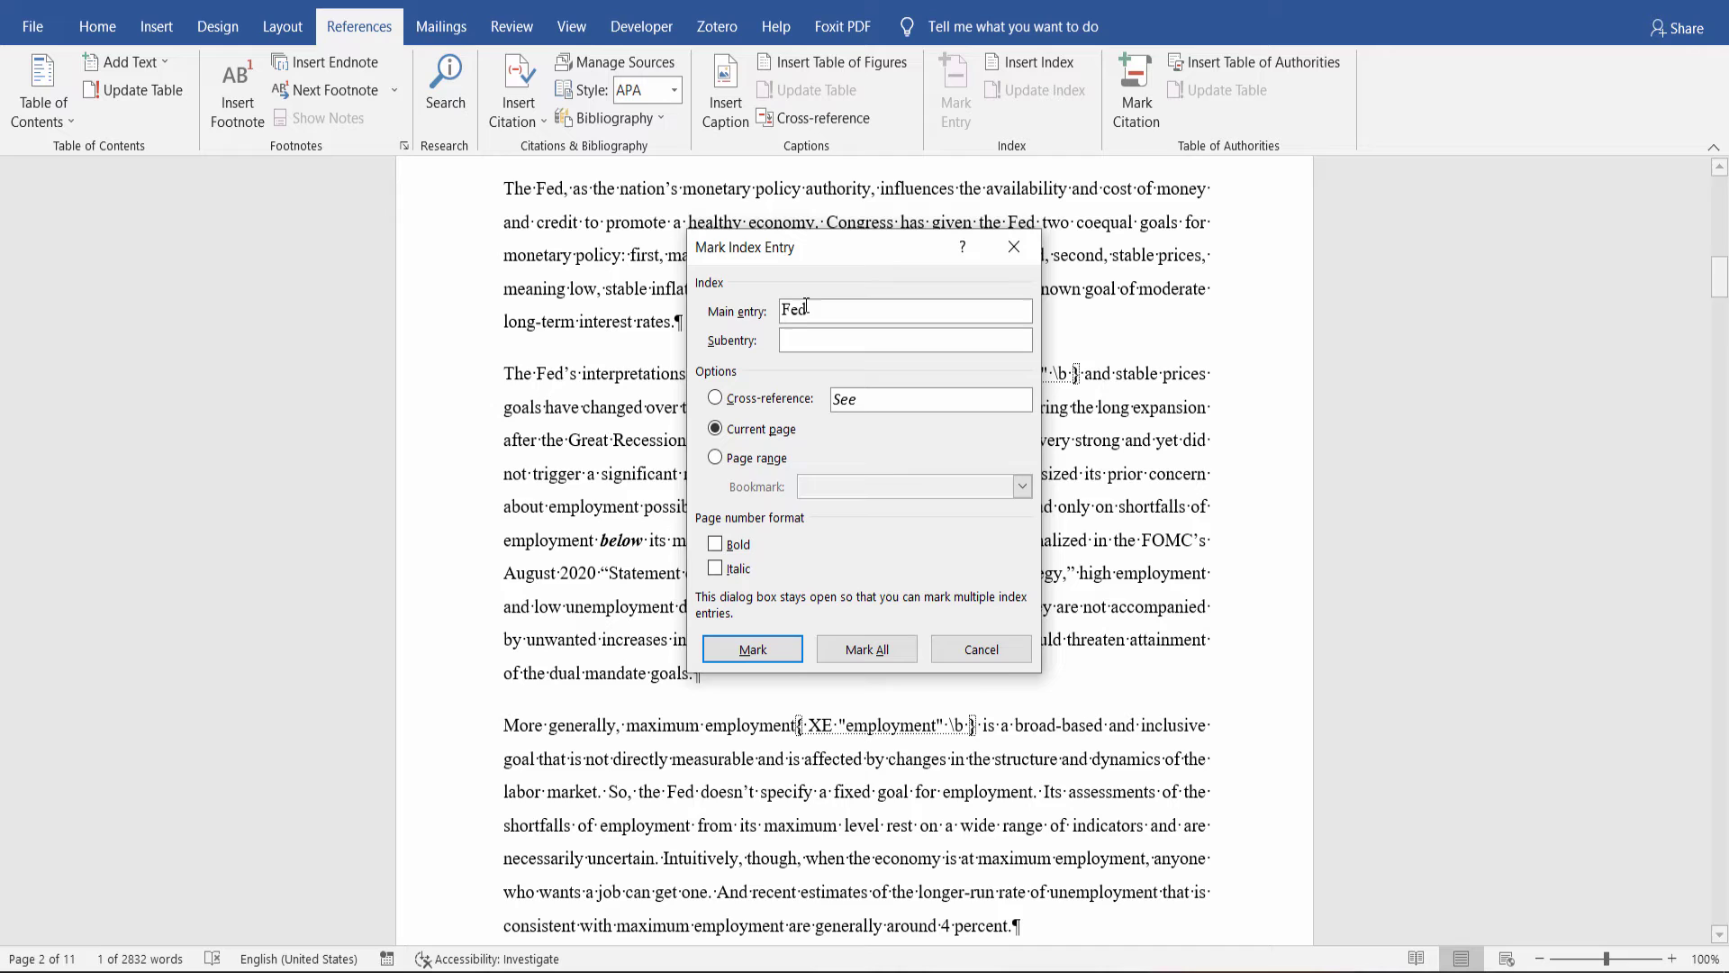
click(717, 397)
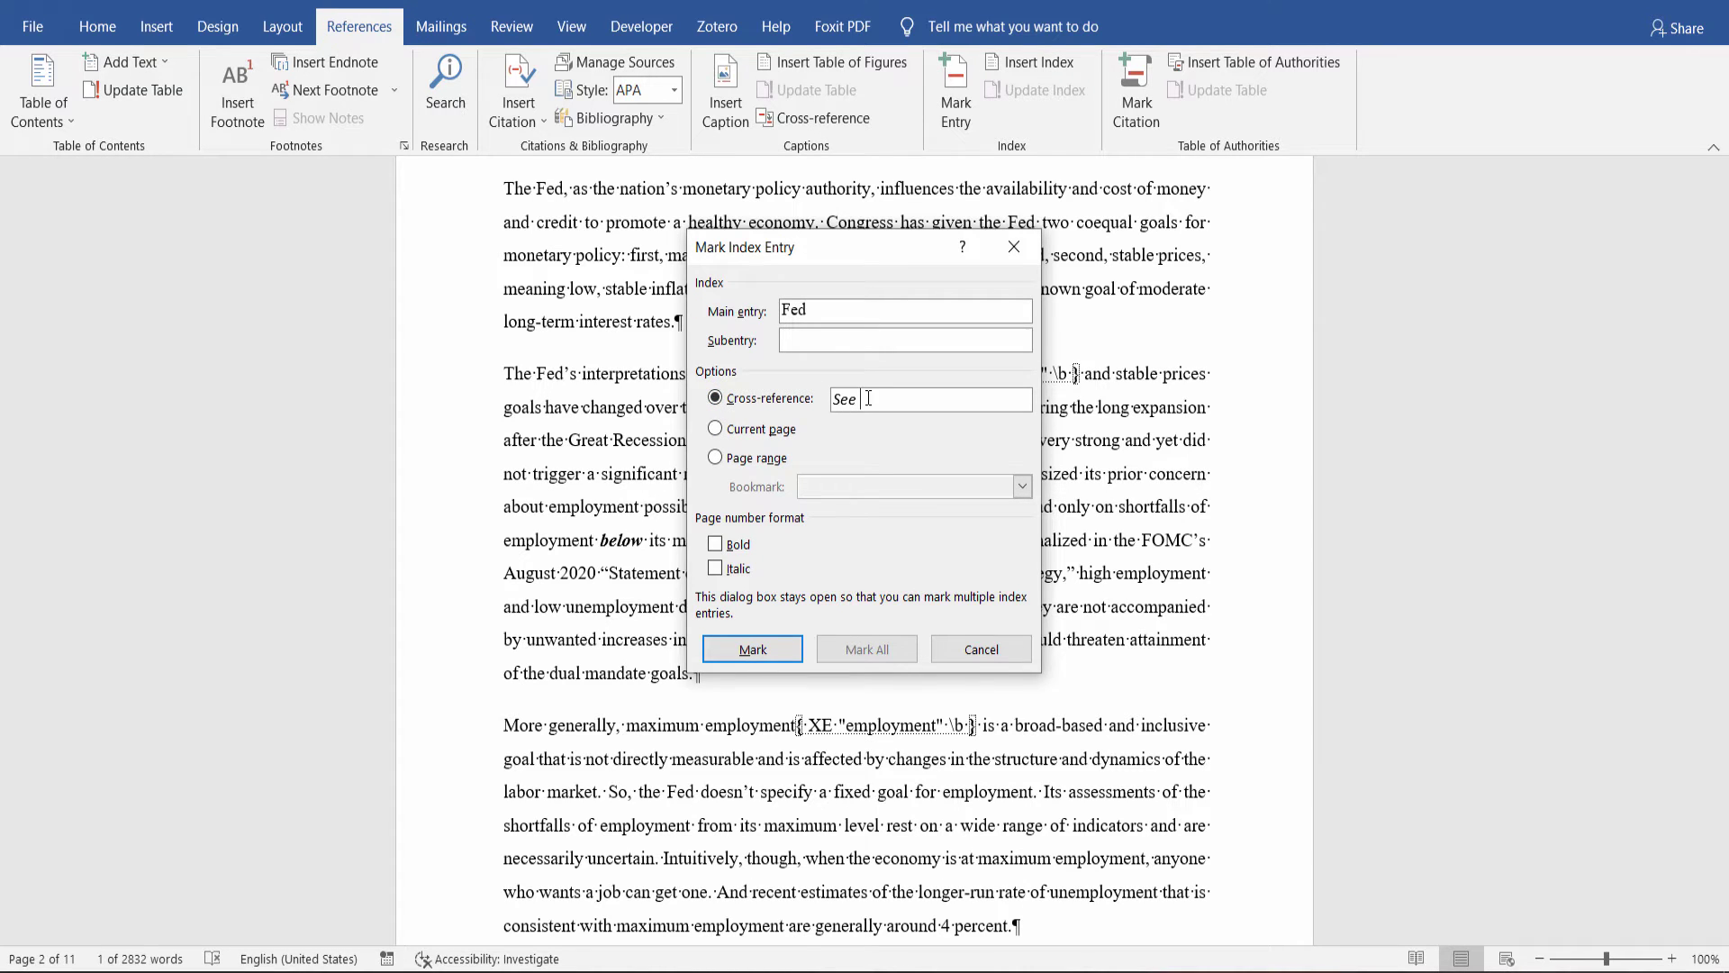
text(Federal Reserve)
click(755, 665)
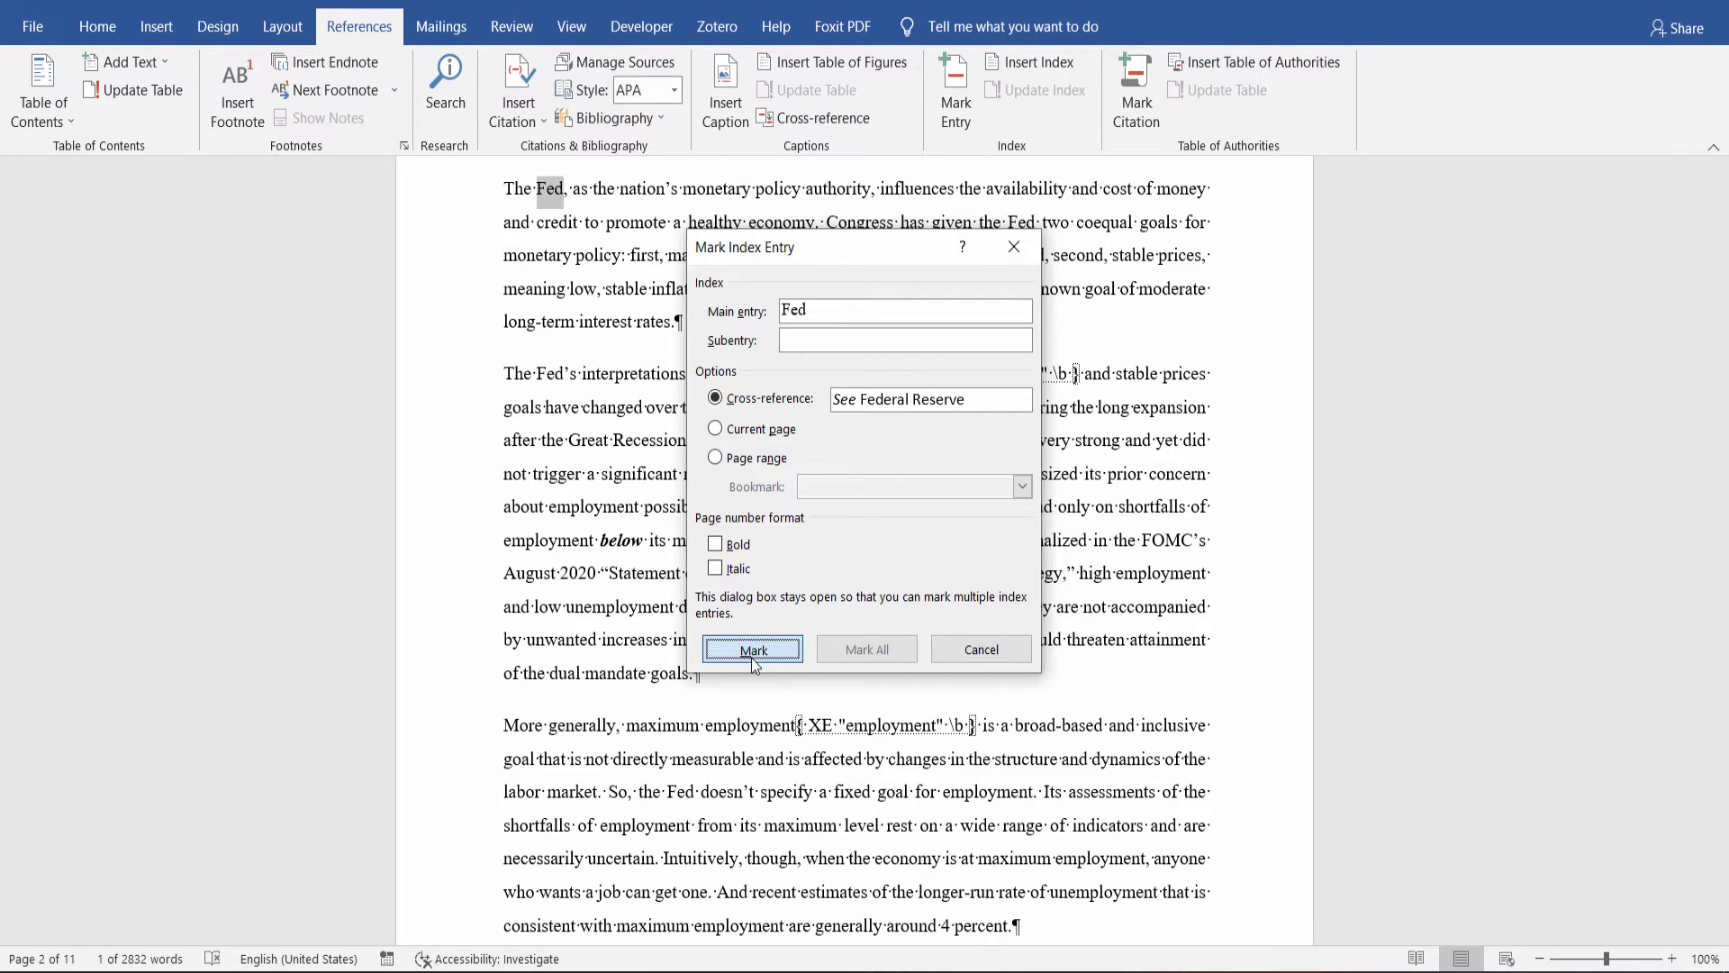
- Select 'Federal Reserve' in the Open Market Operations paragraph on page 5
click(939, 652)
scroll(910, 650, down, 10)
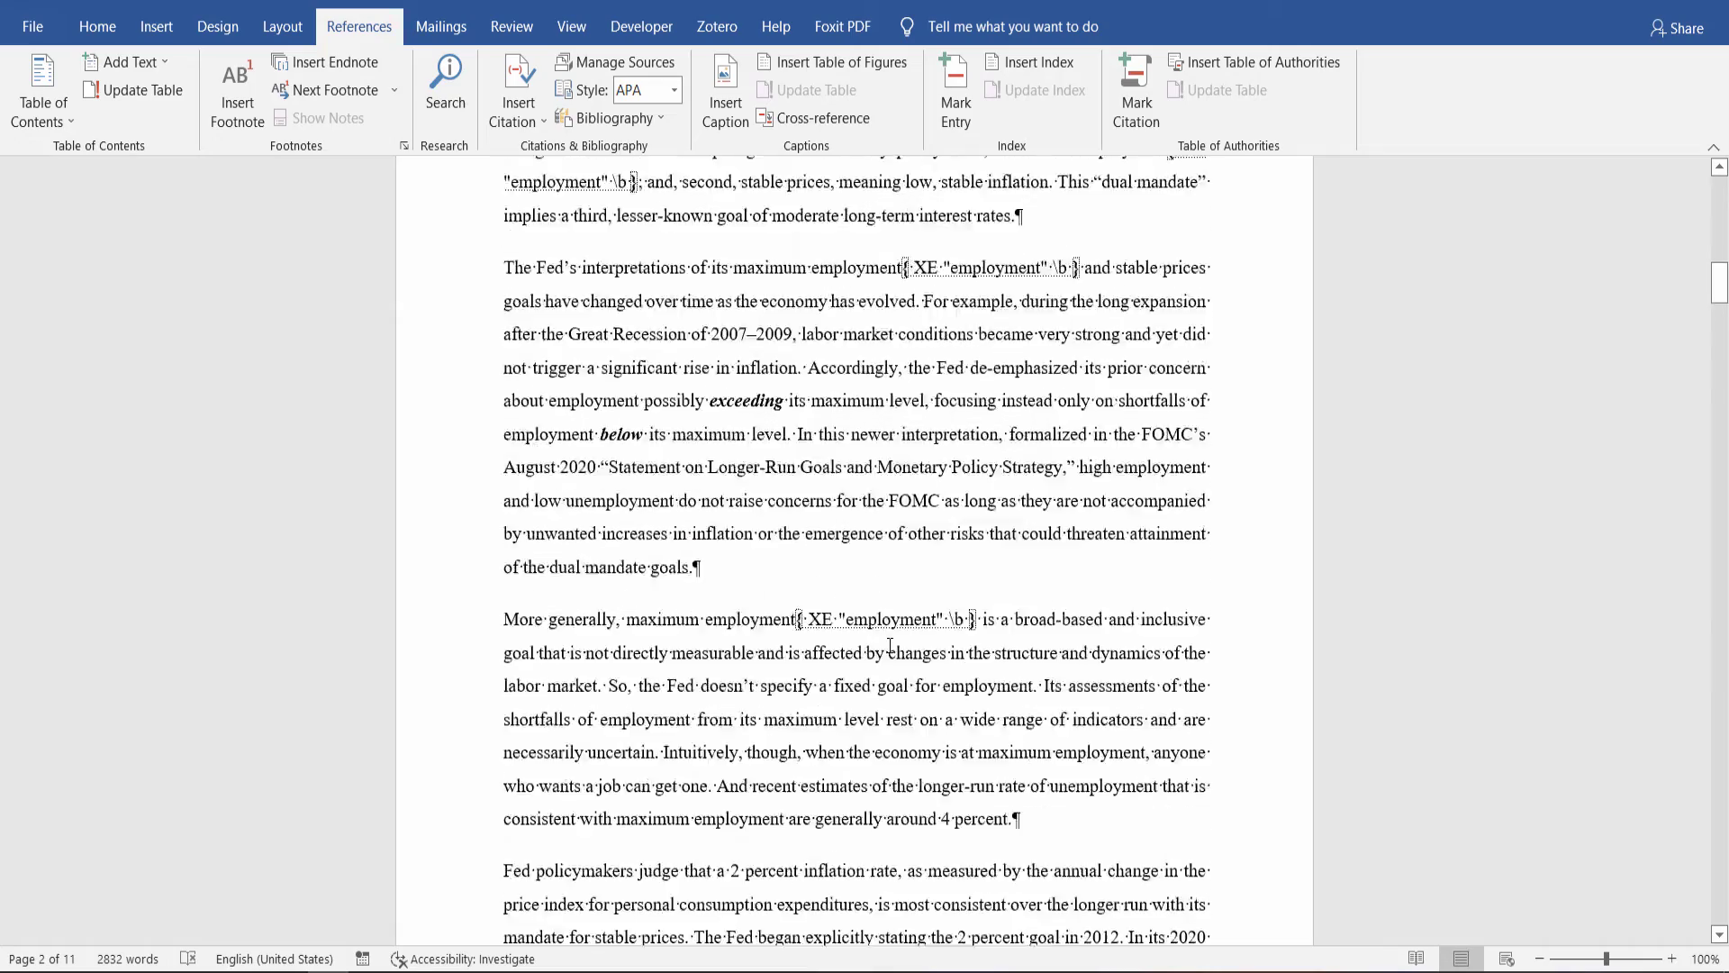
scroll(890, 645, down, 8)
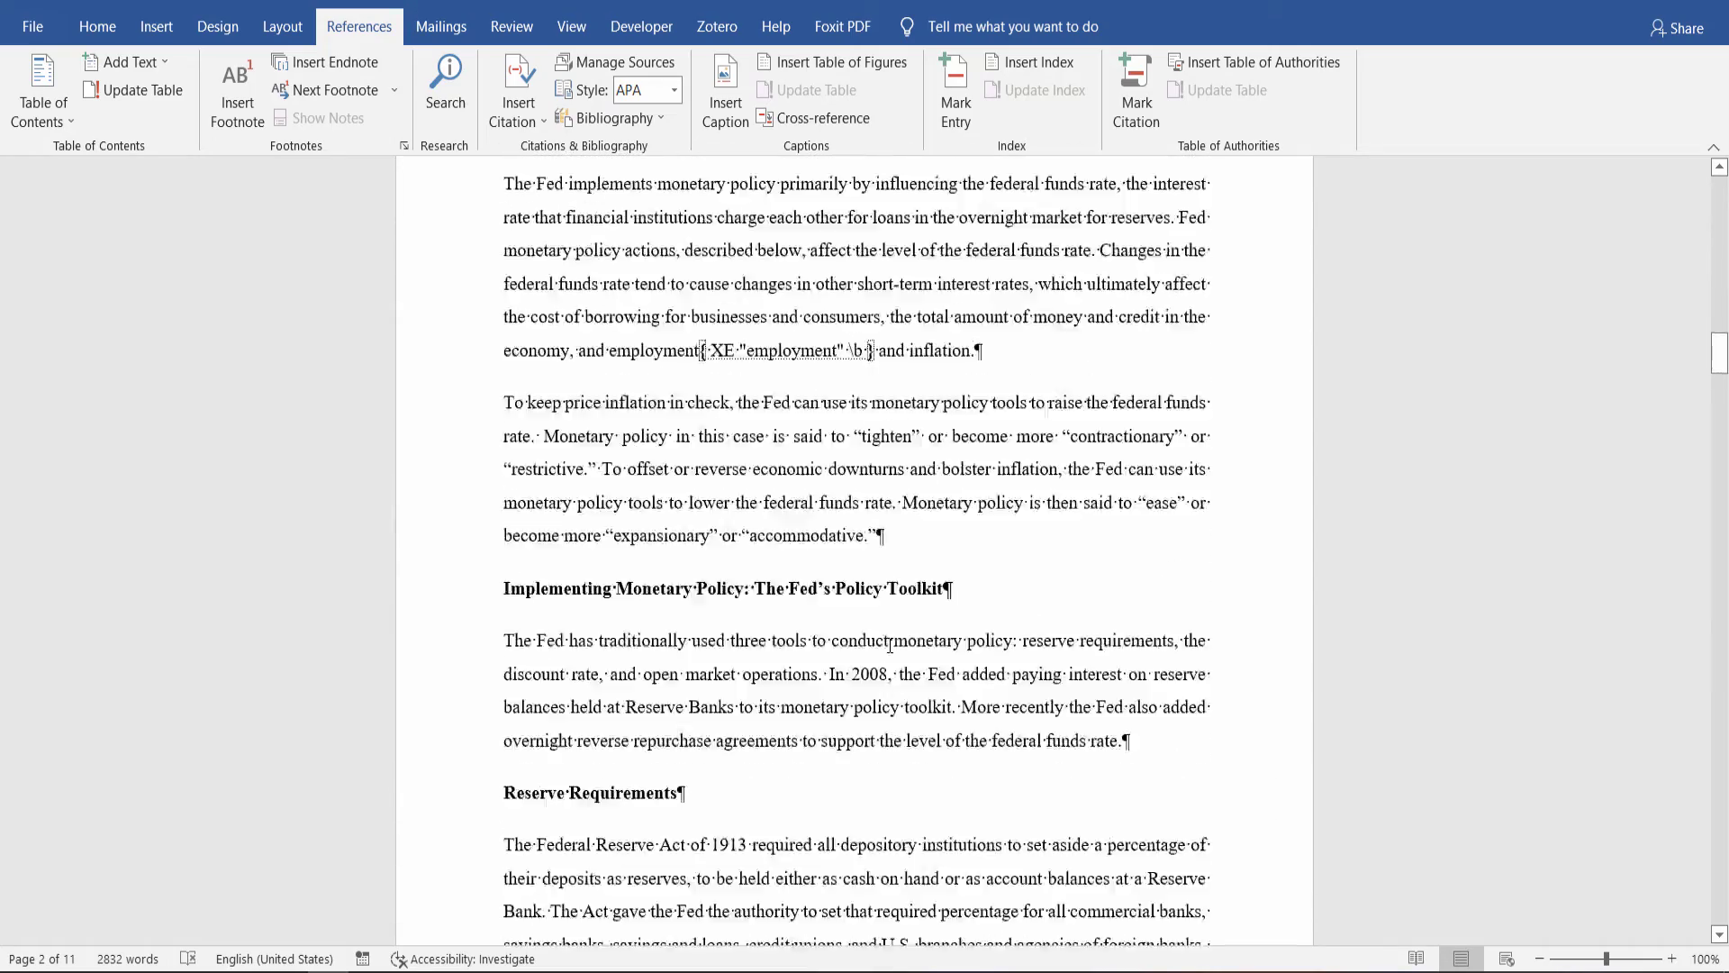
scroll(890, 644, down, 8)
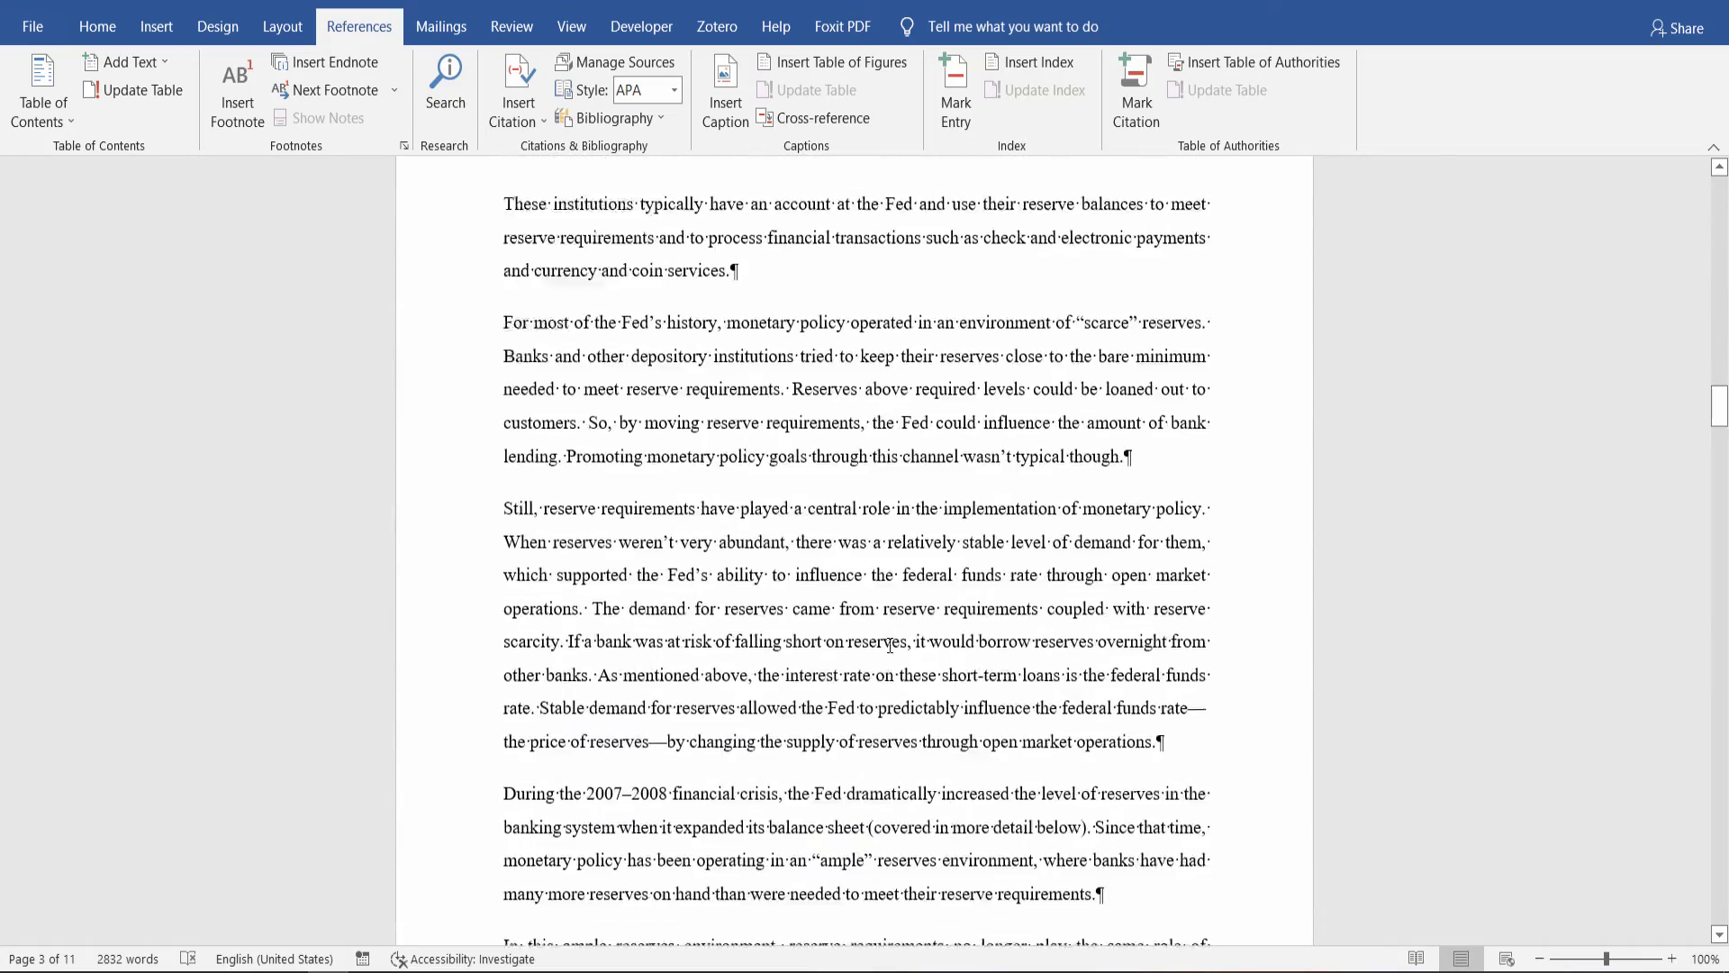
scroll(890, 645, down, 1)
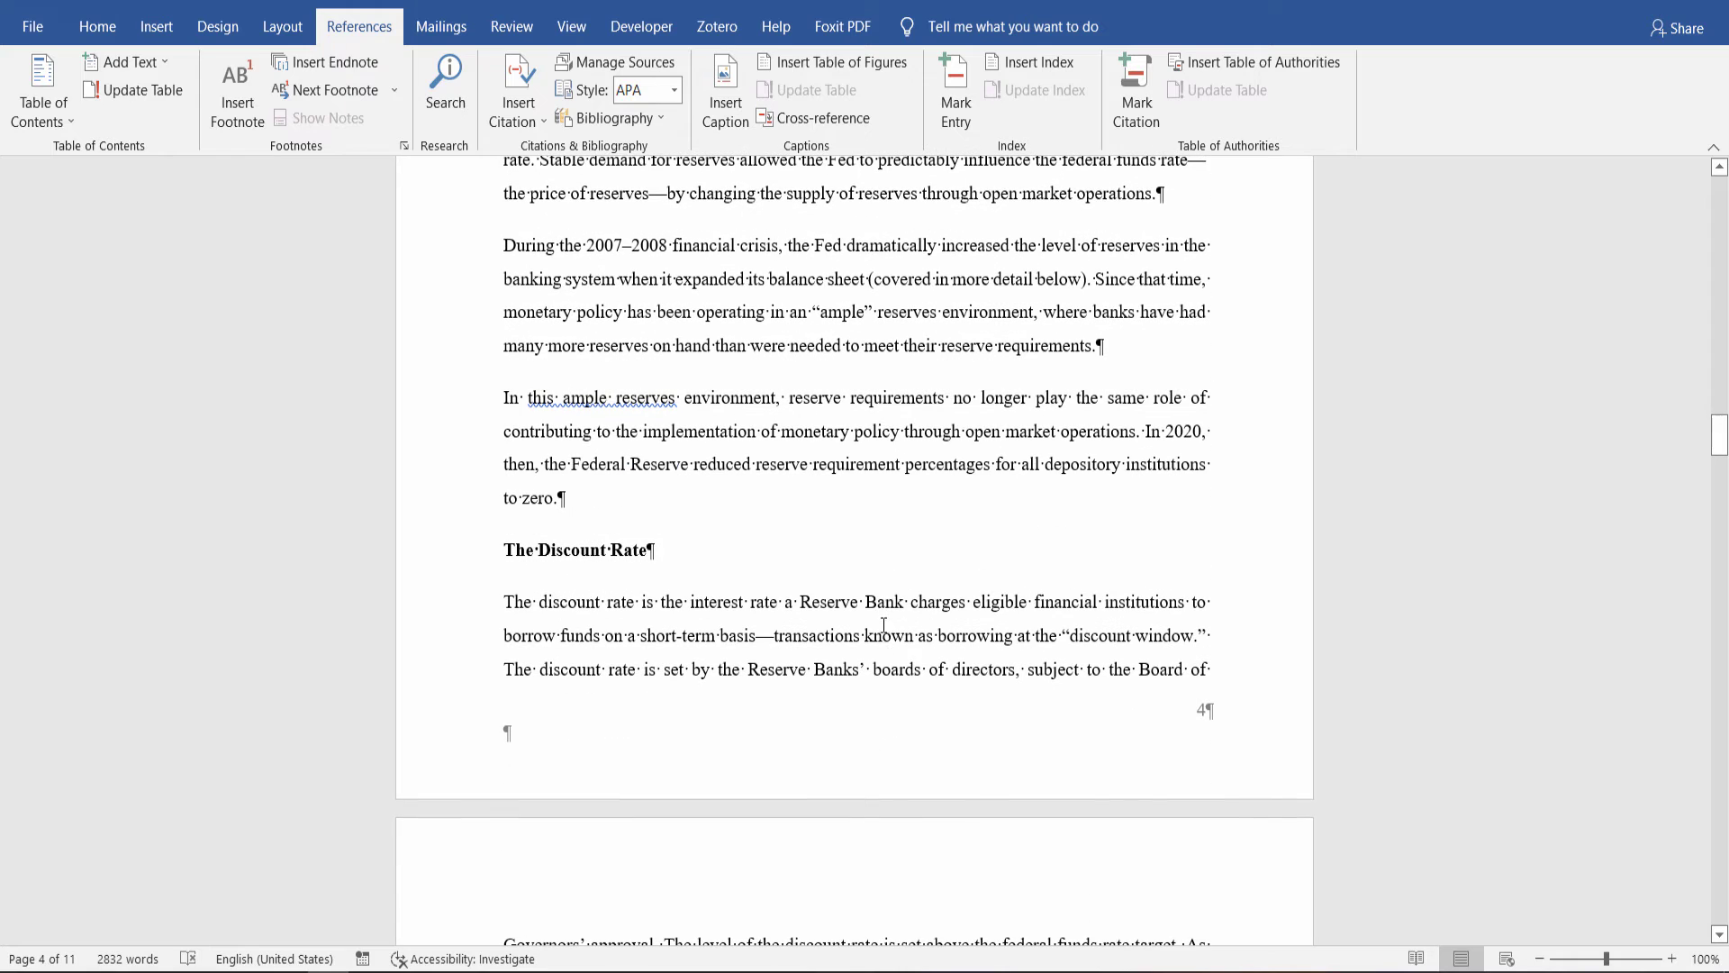
scroll(882, 645, up, 1)
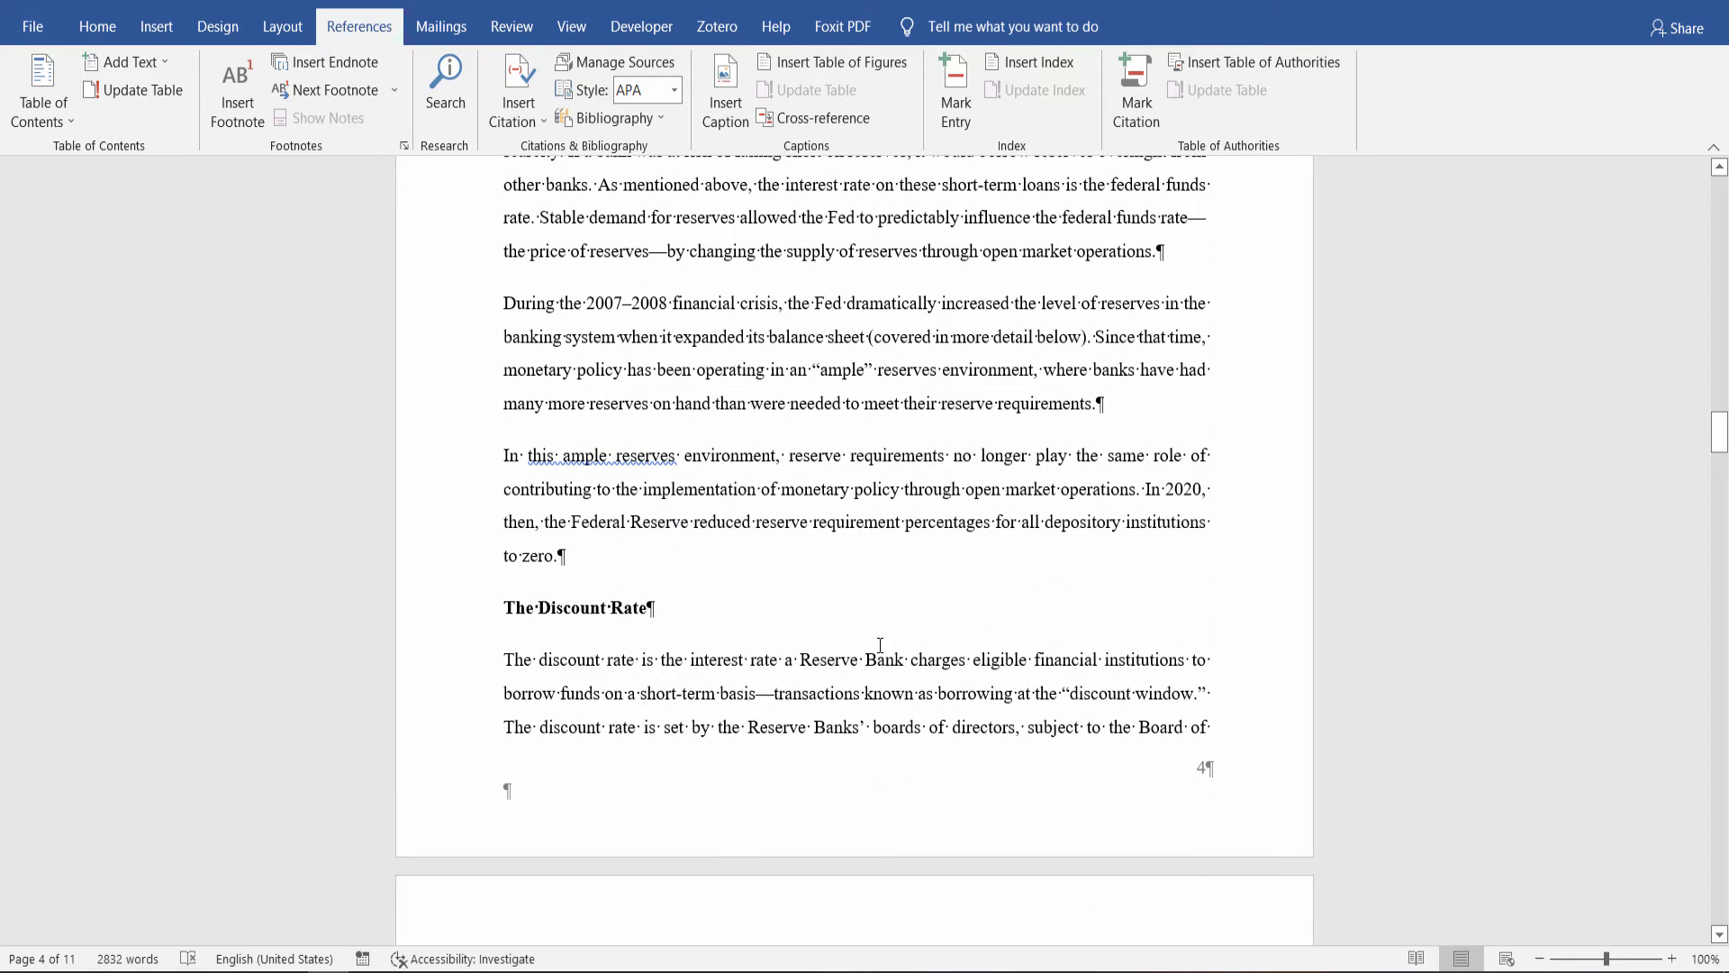
scroll(880, 645, down, 5)
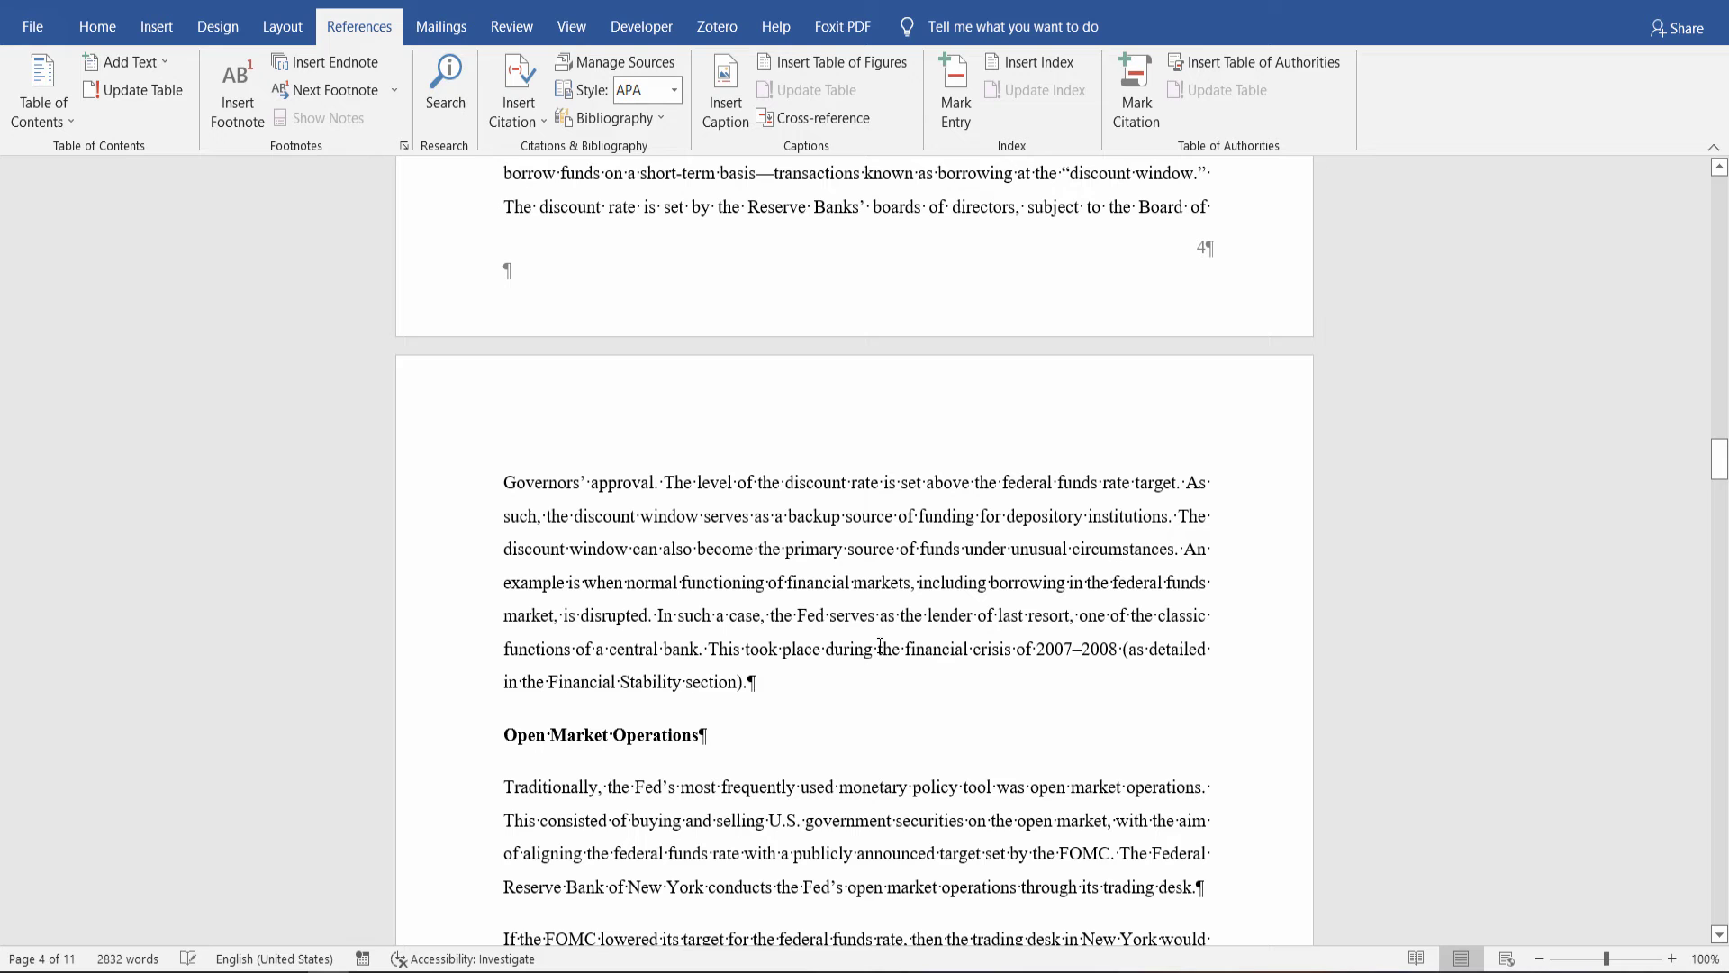
scroll(857, 648, down, 1)
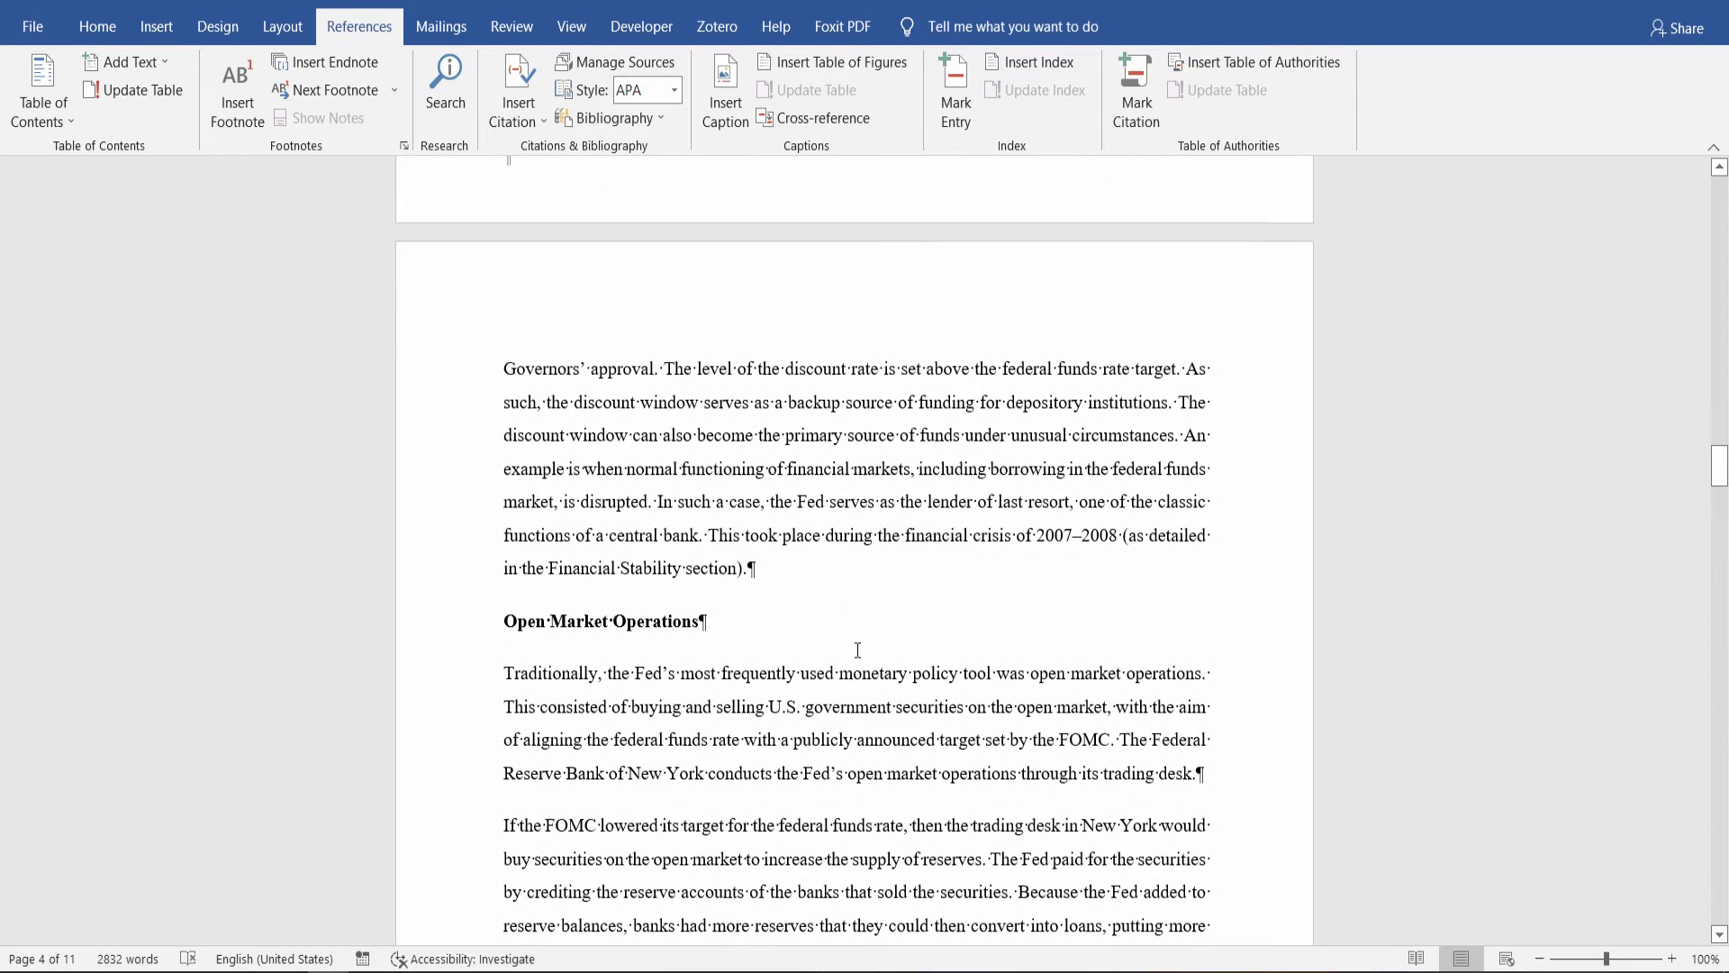
scroll(858, 649, down, 1)
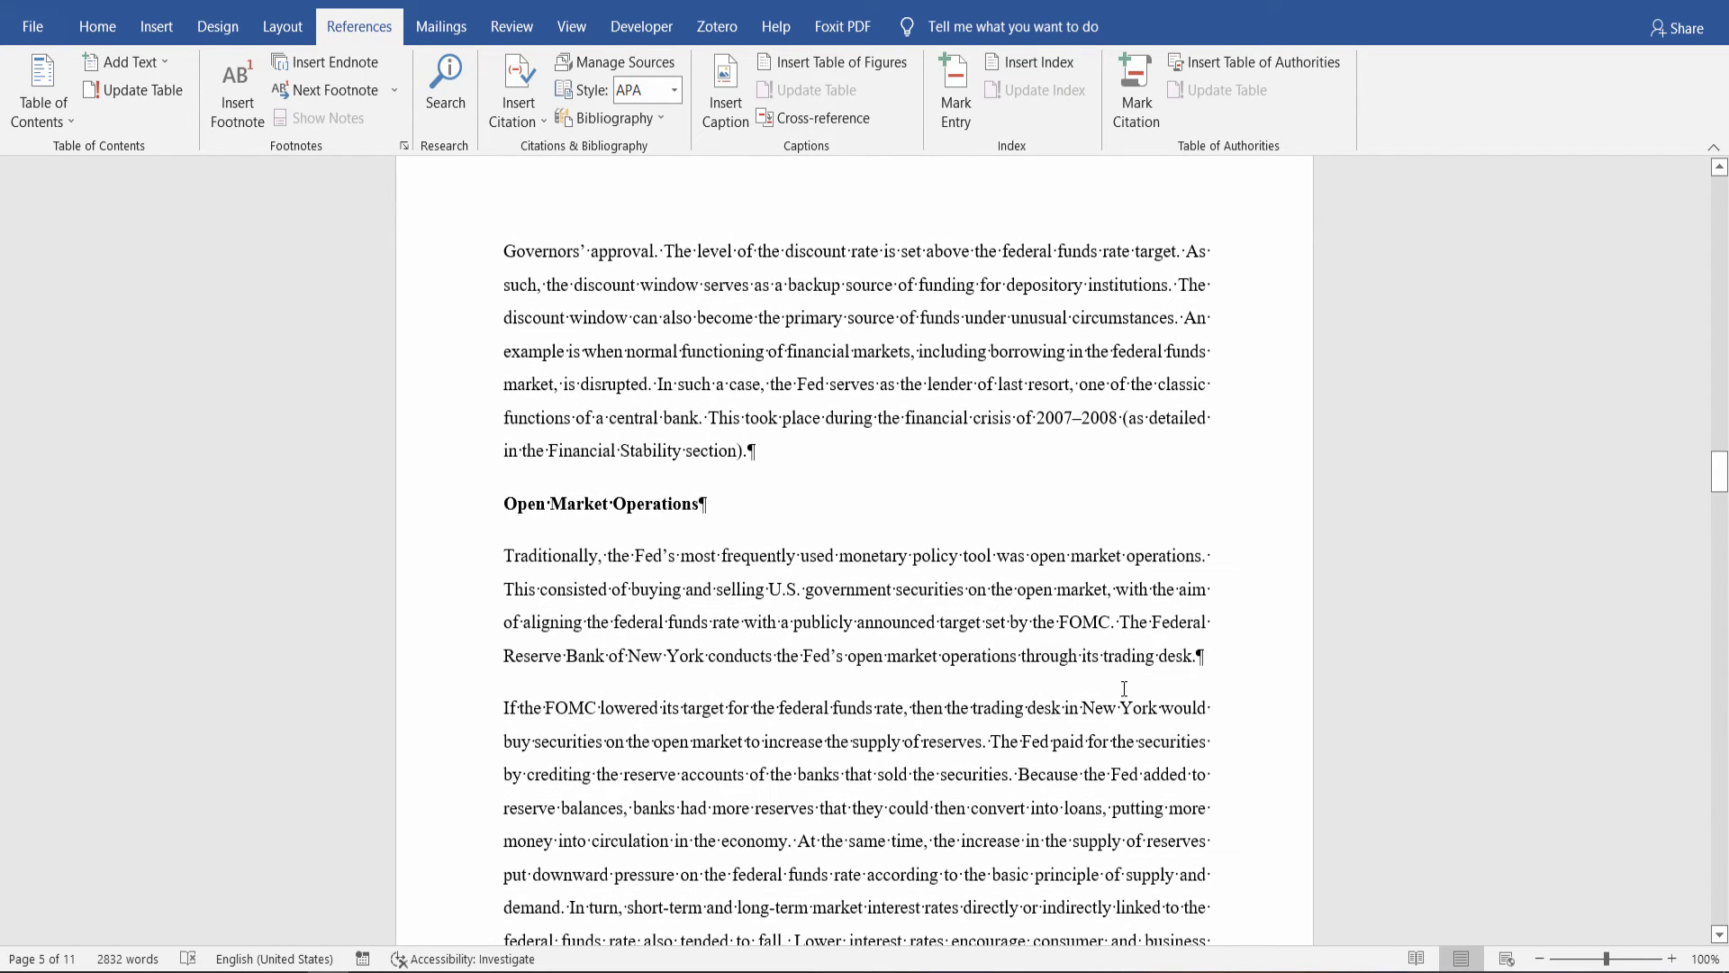
drag(1151, 622, 566, 662)
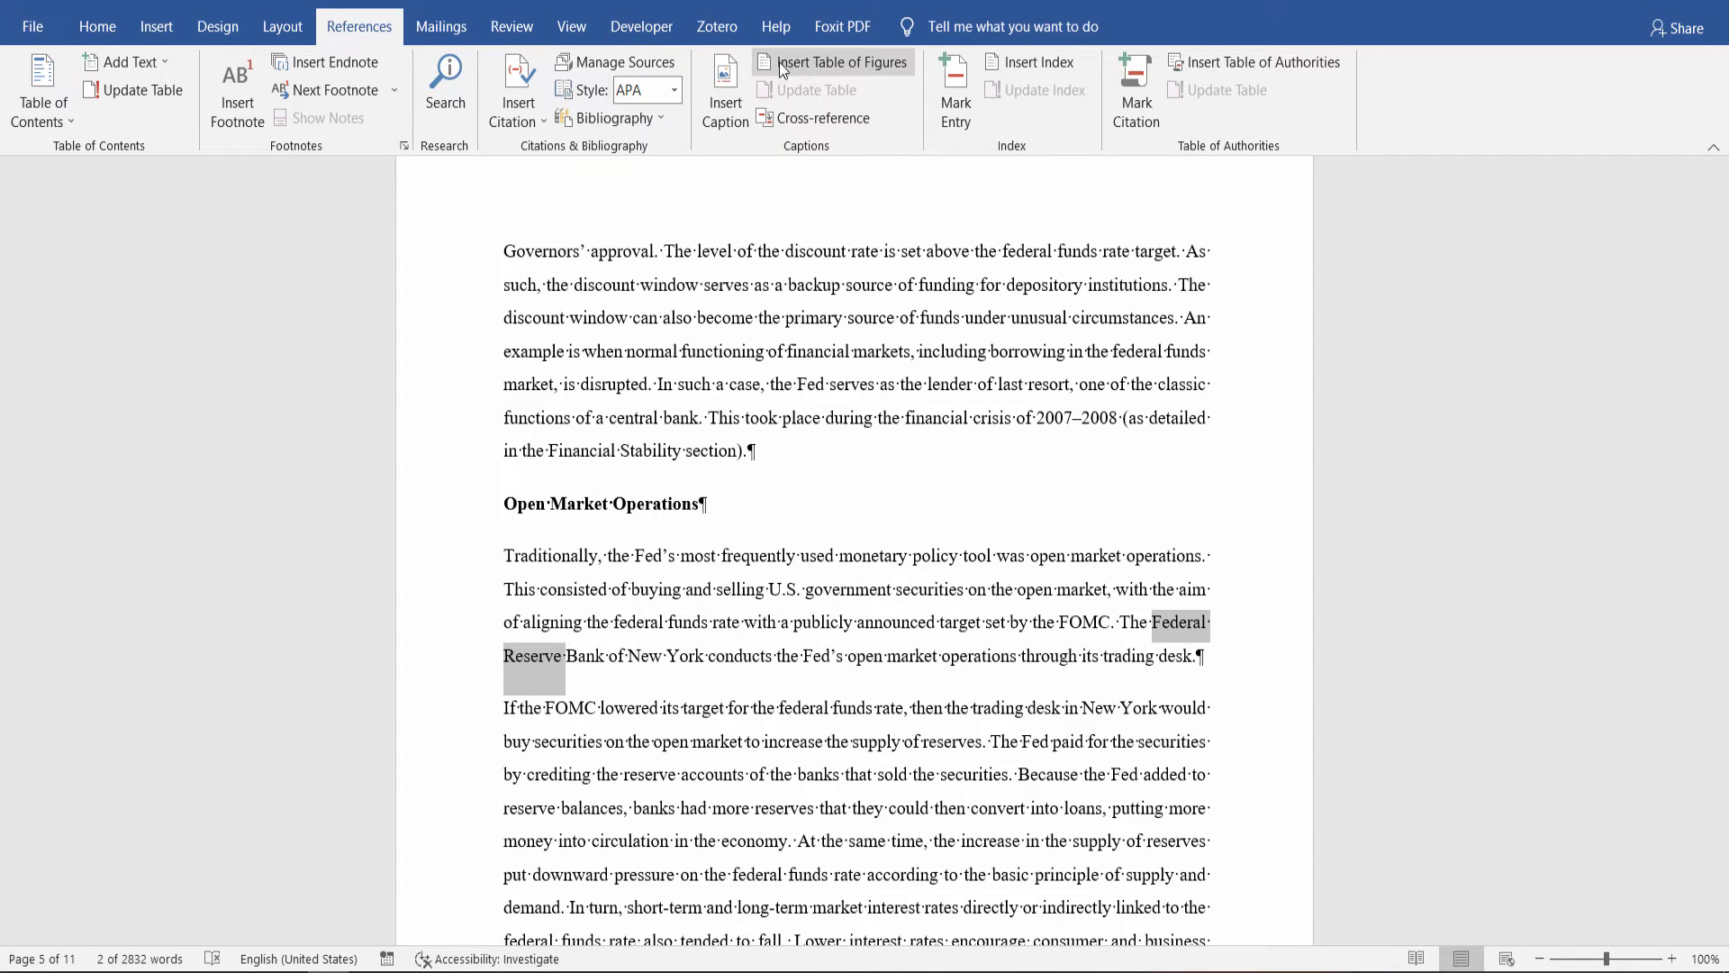
- Mark all 23 occurrences of 'Federal Reserve' as index entries with bold page numbers
click(937, 94)
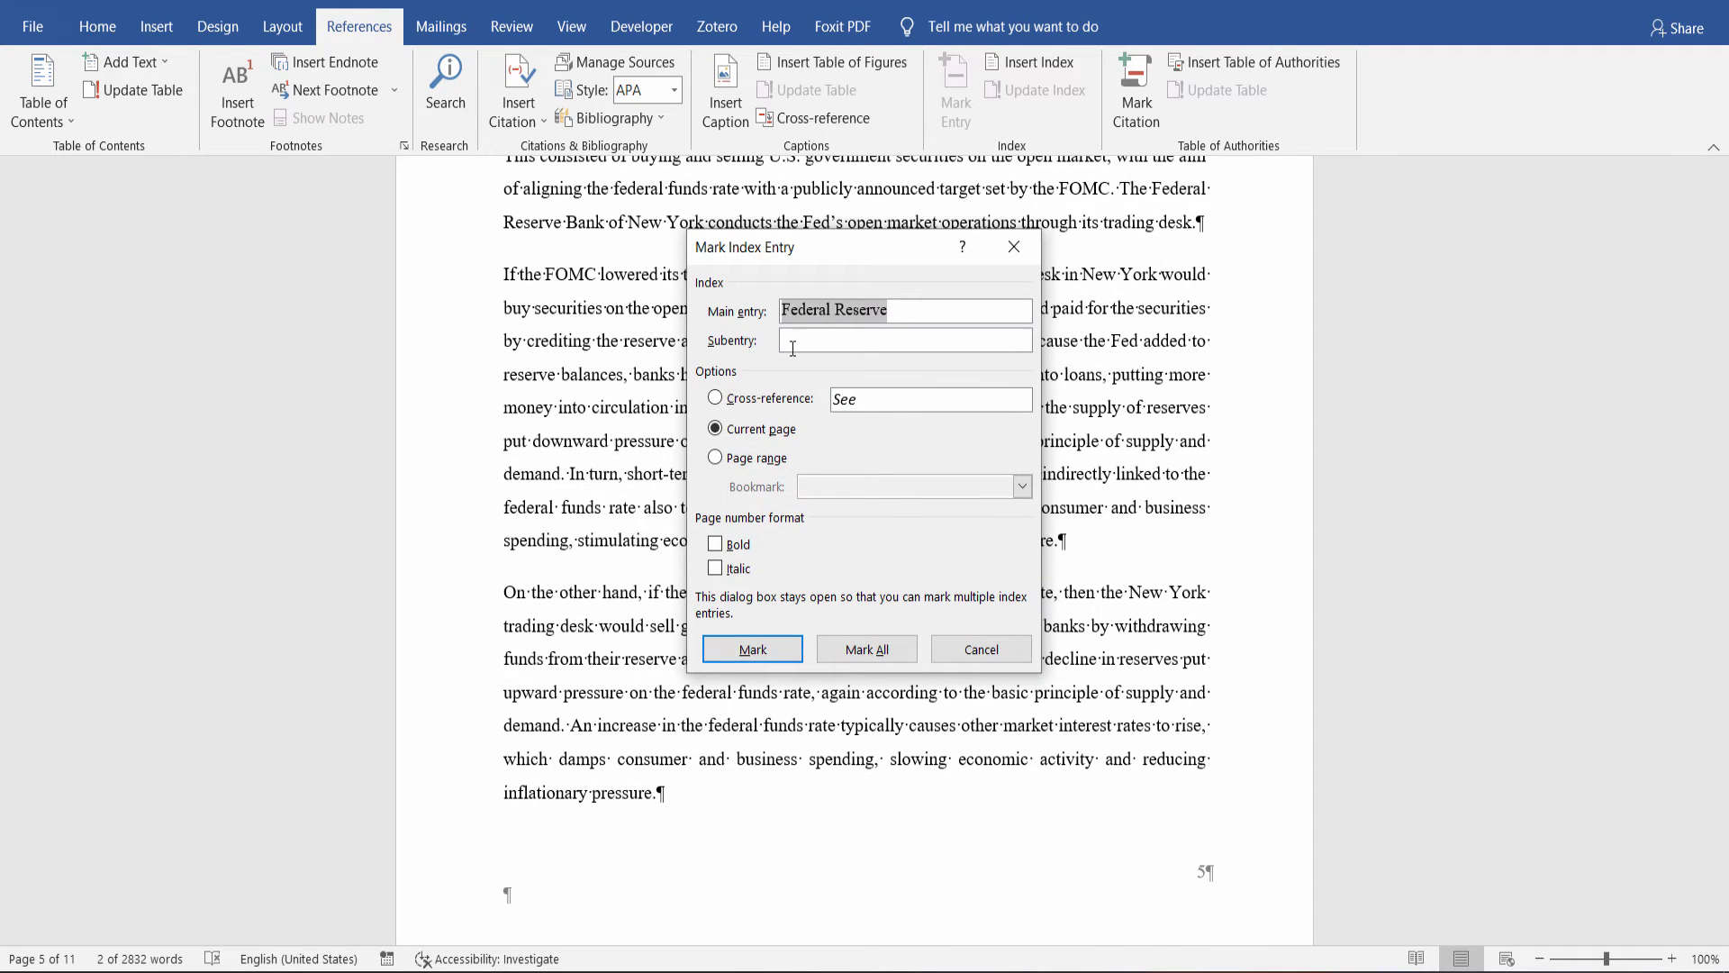
click(718, 544)
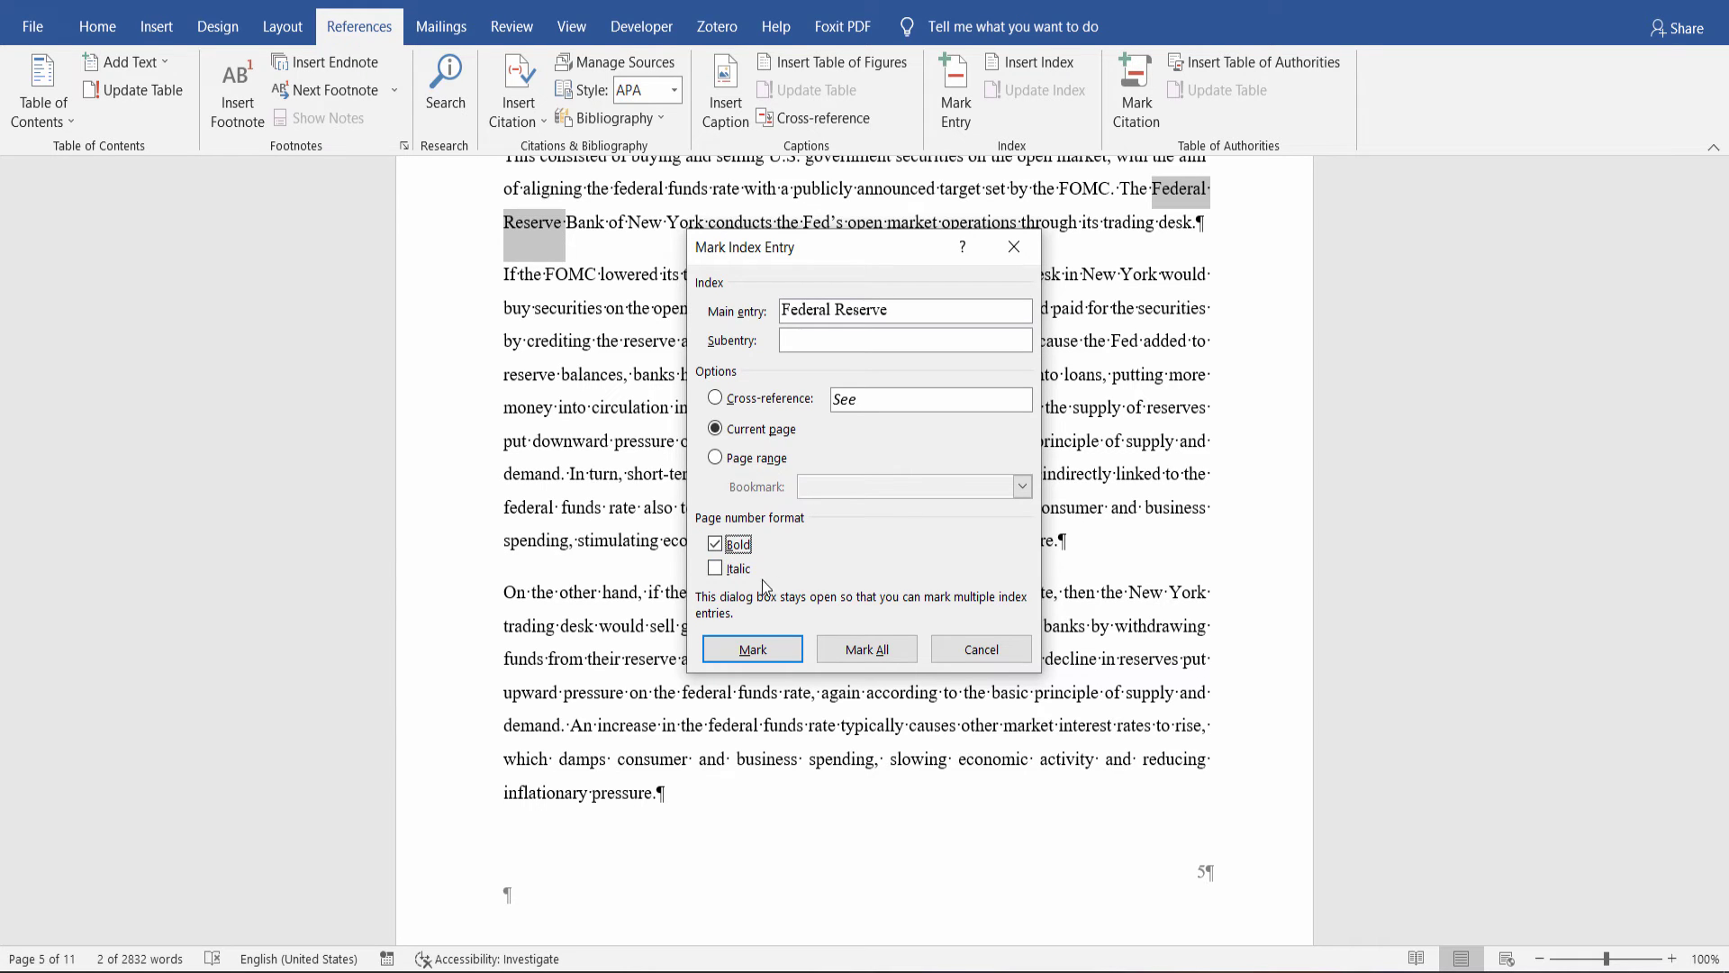
click(851, 658)
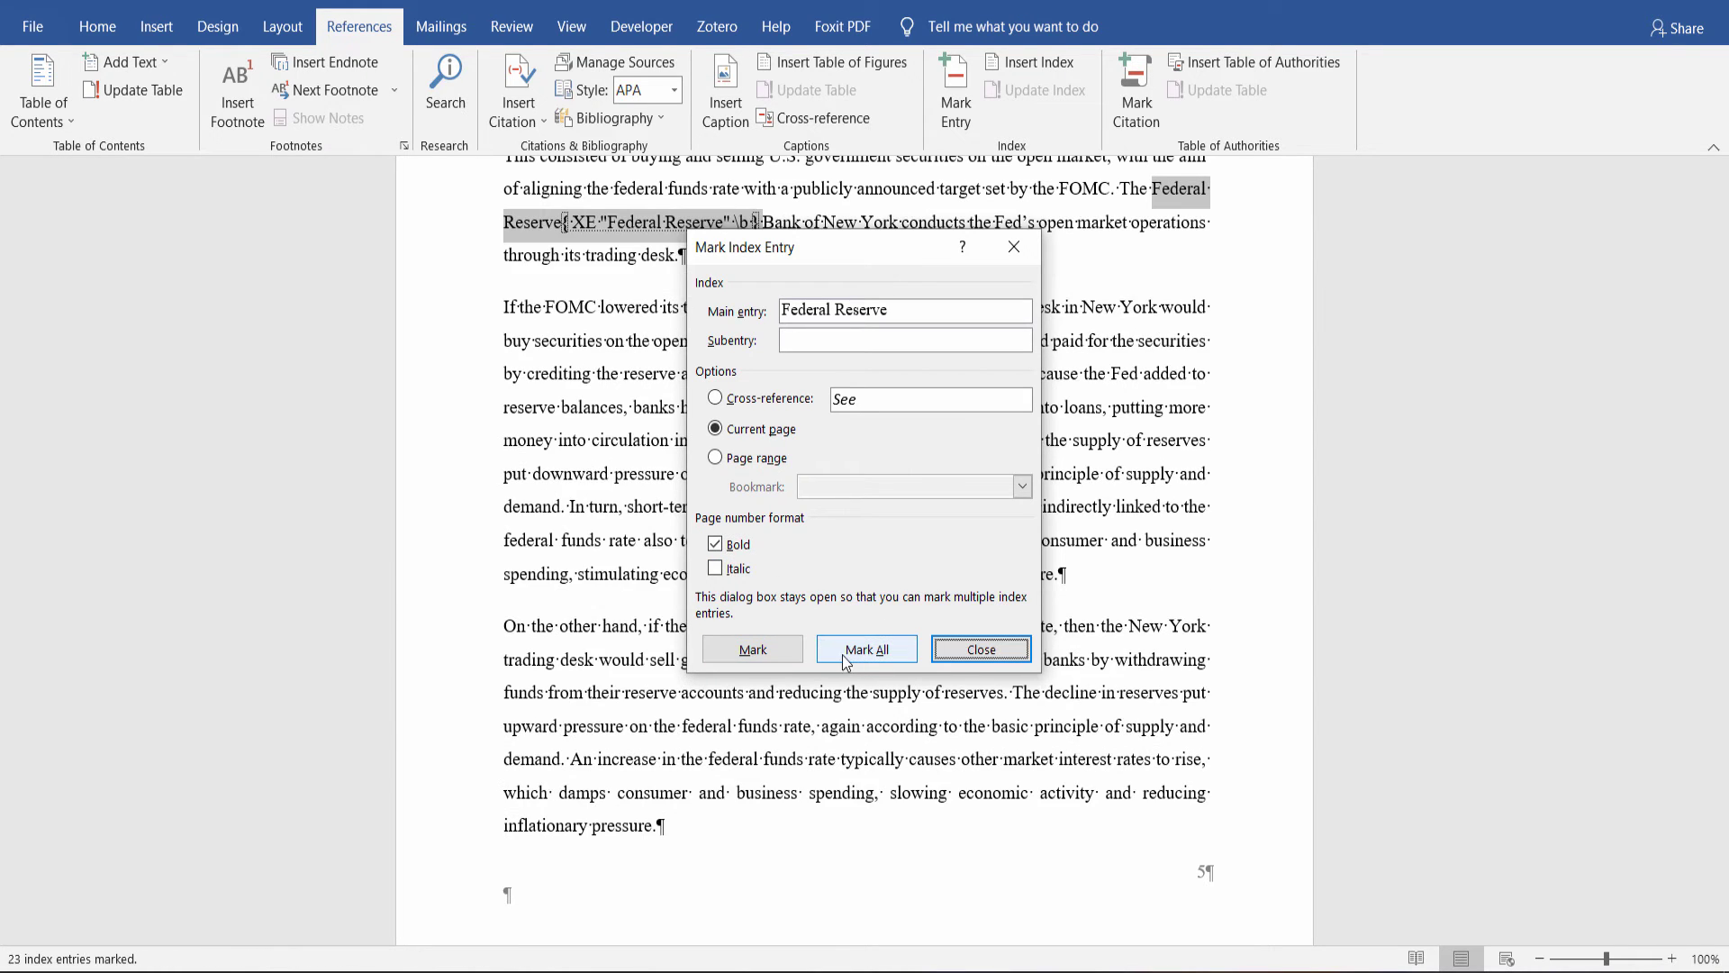
- Close the index entry dialog and place the cursor on the blank first page
click(982, 649)
scroll(909, 609, up, 10)
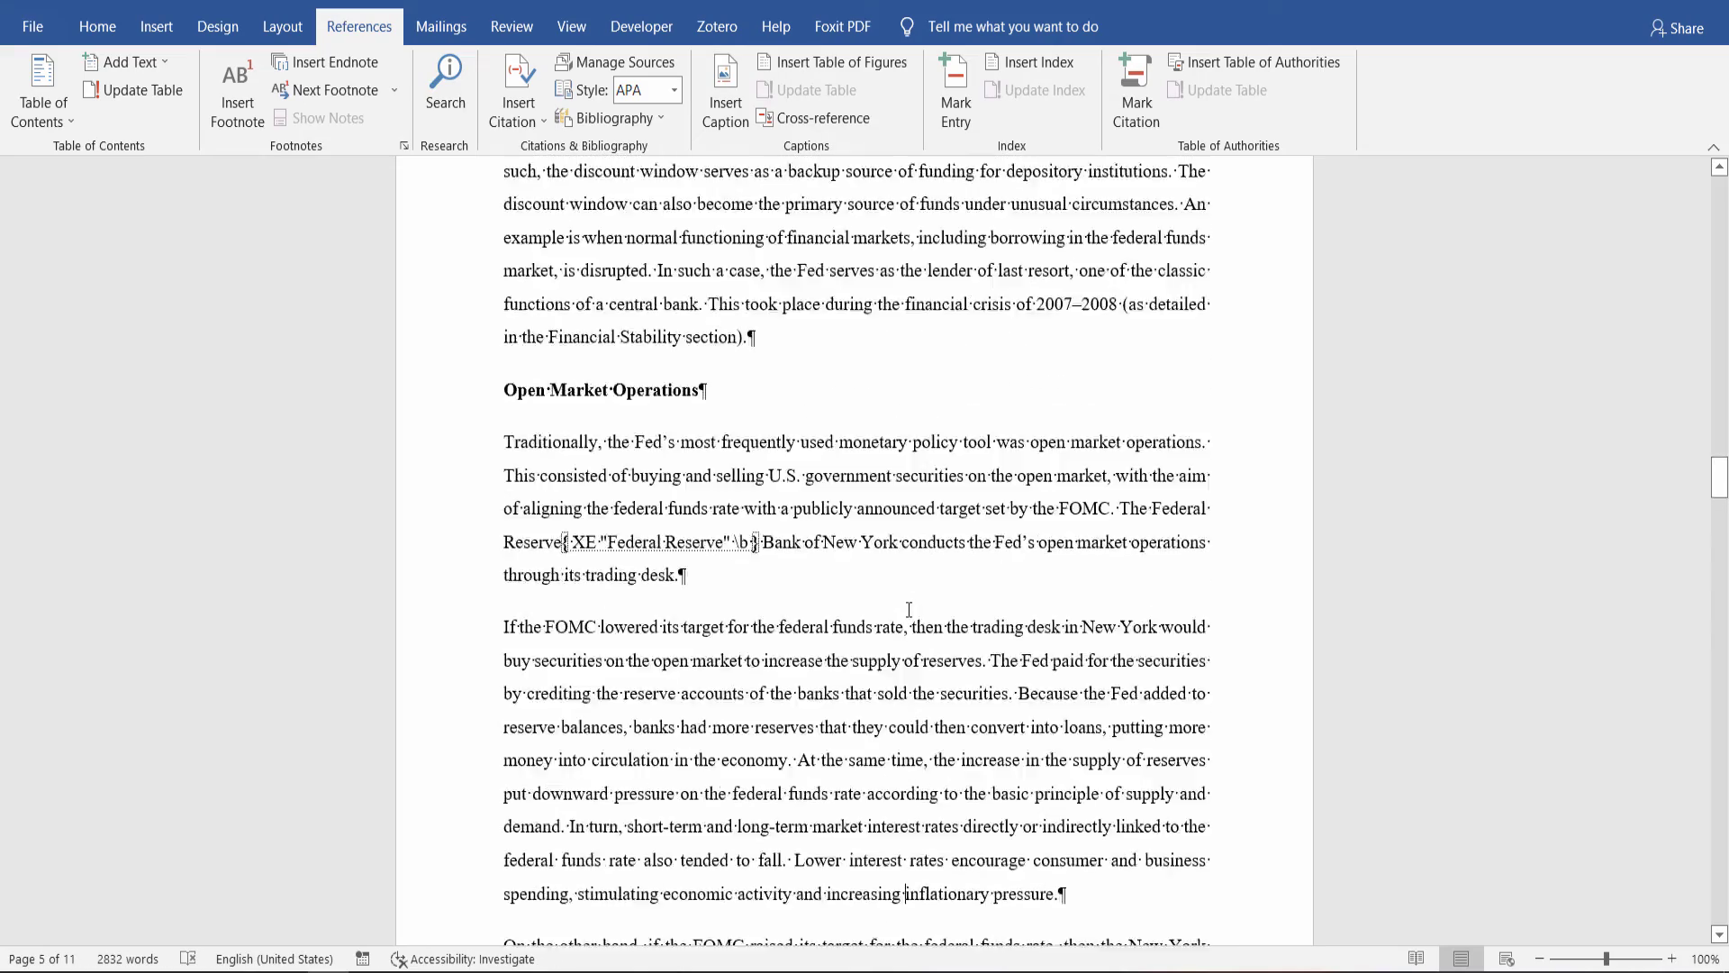
scroll(909, 610, up, 20)
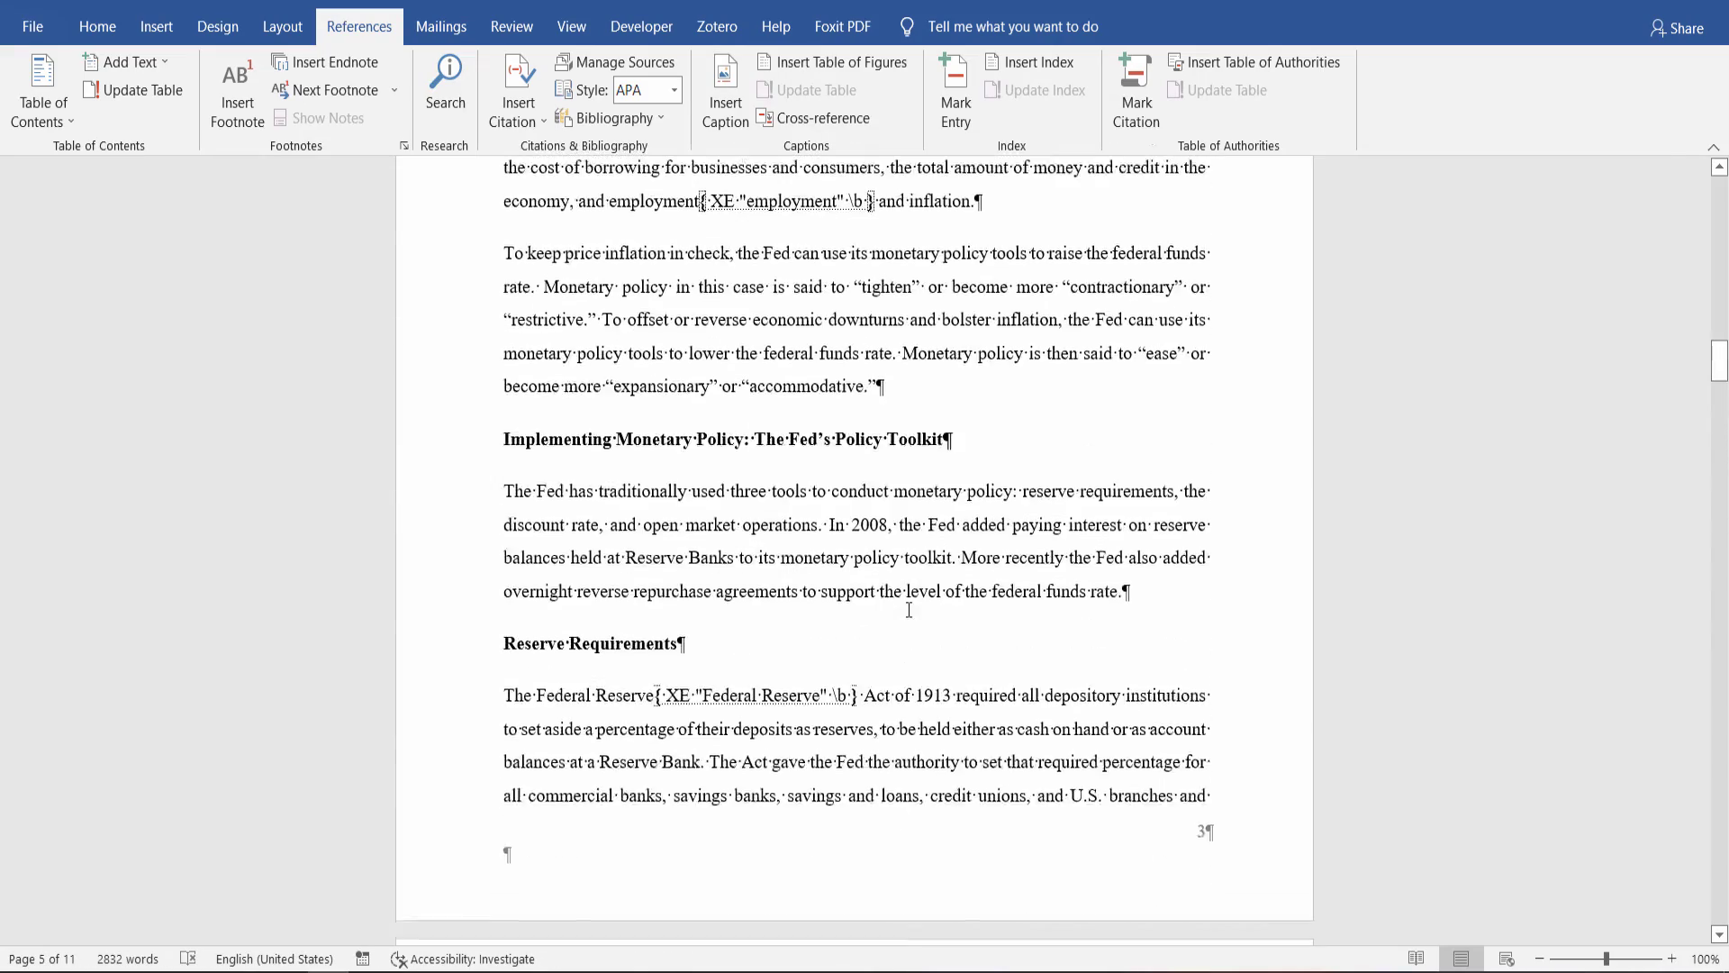
scroll(909, 610, up, 15)
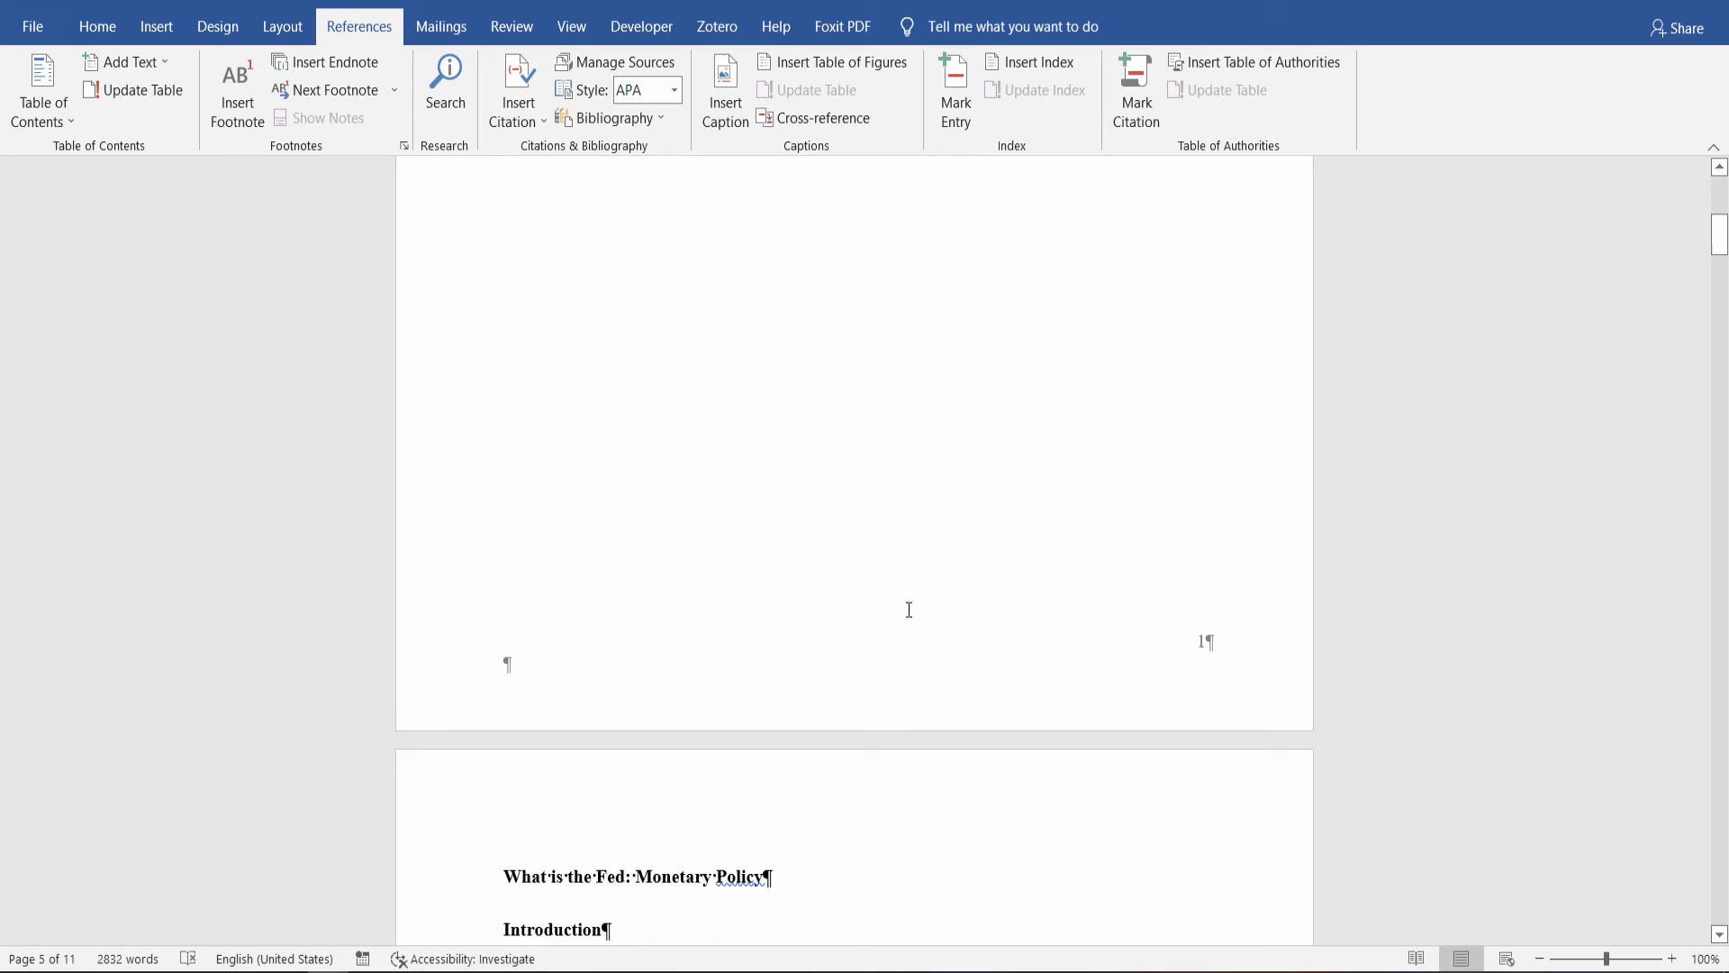
click(545, 313)
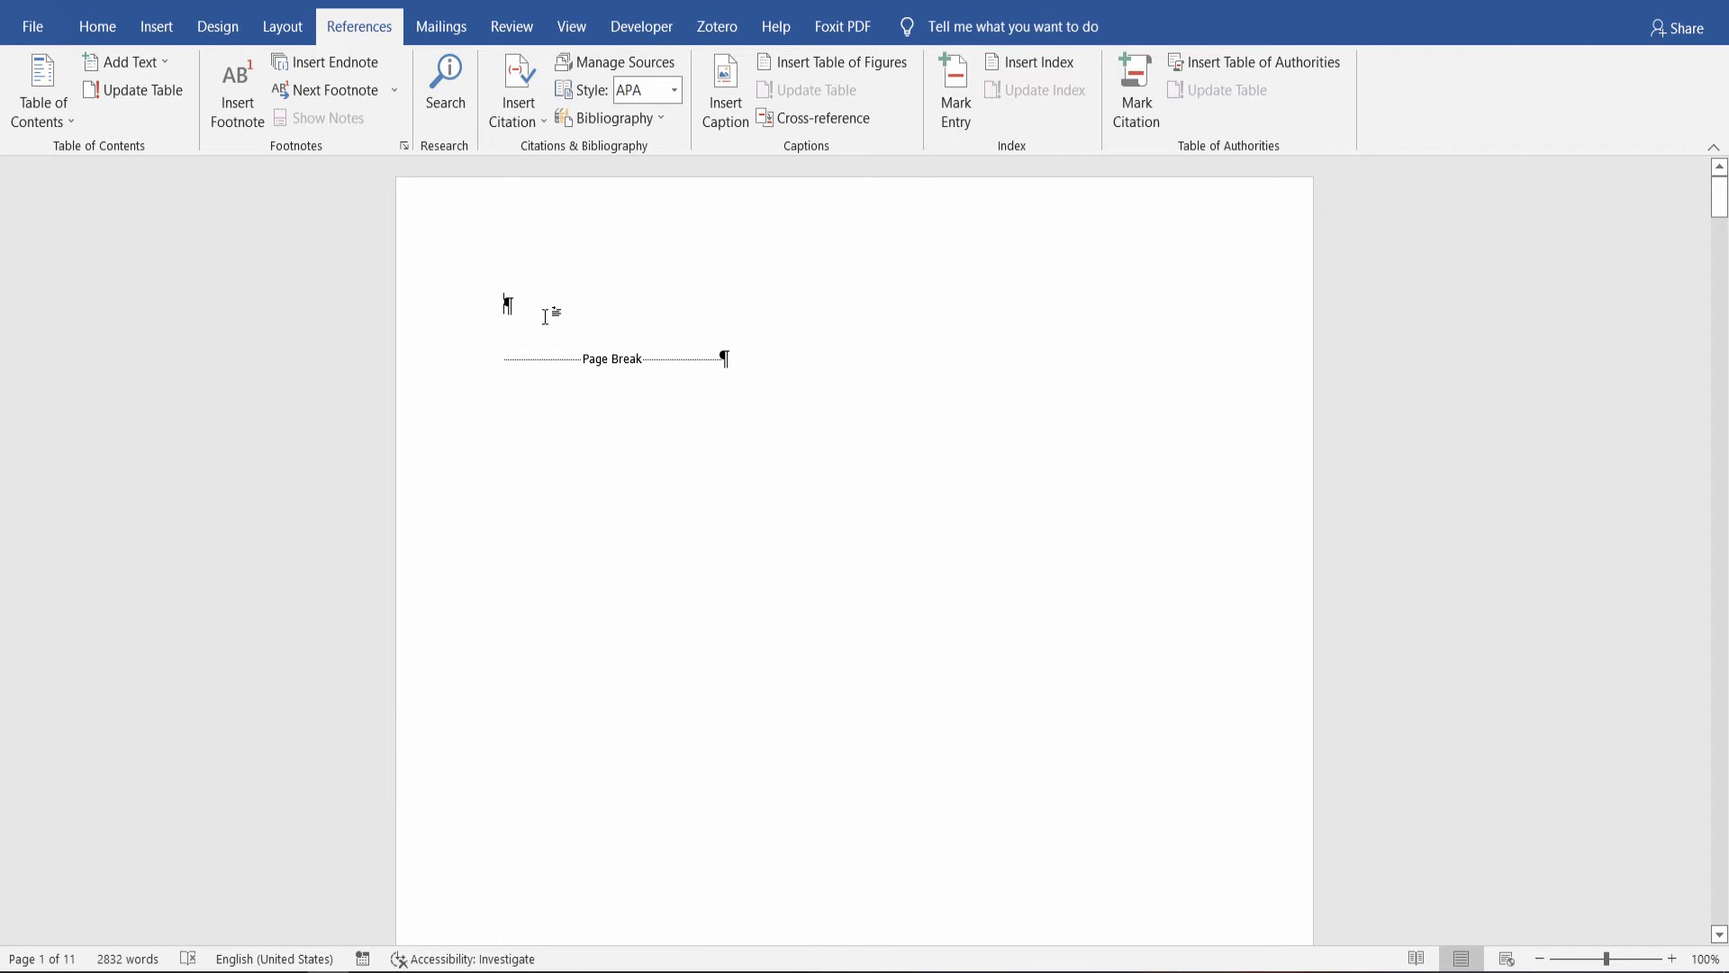
- Hide formatting marks and index field codes with Show/Hide ¶
click(101, 36)
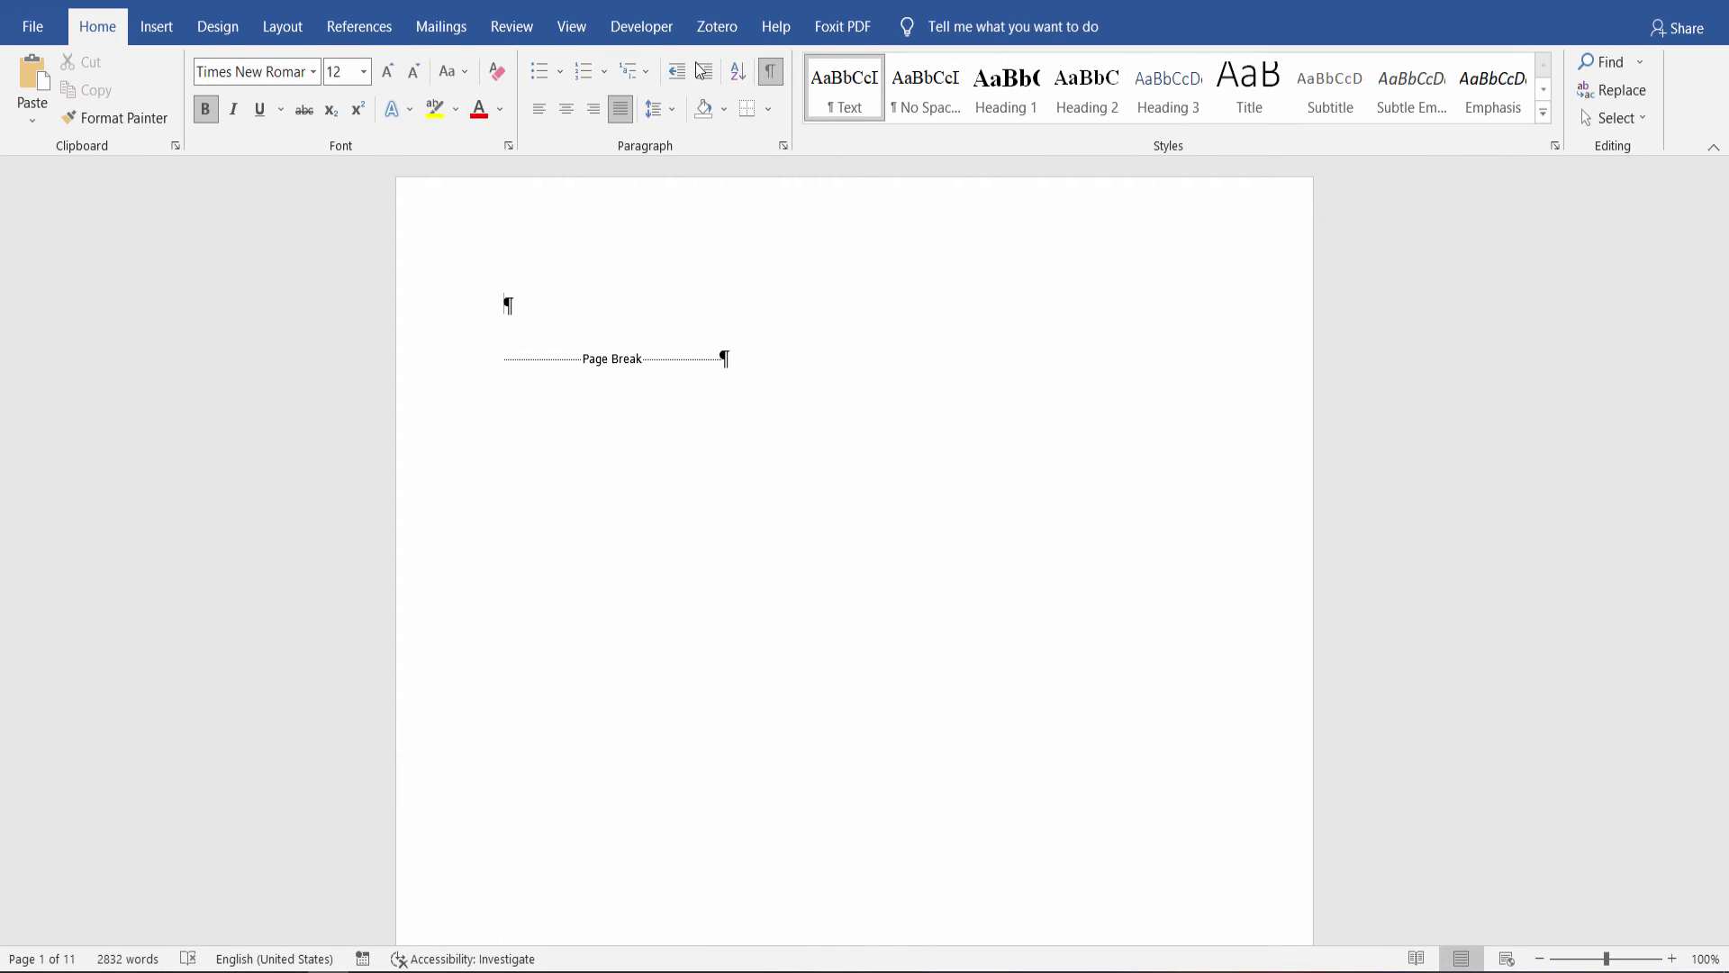
click(770, 71)
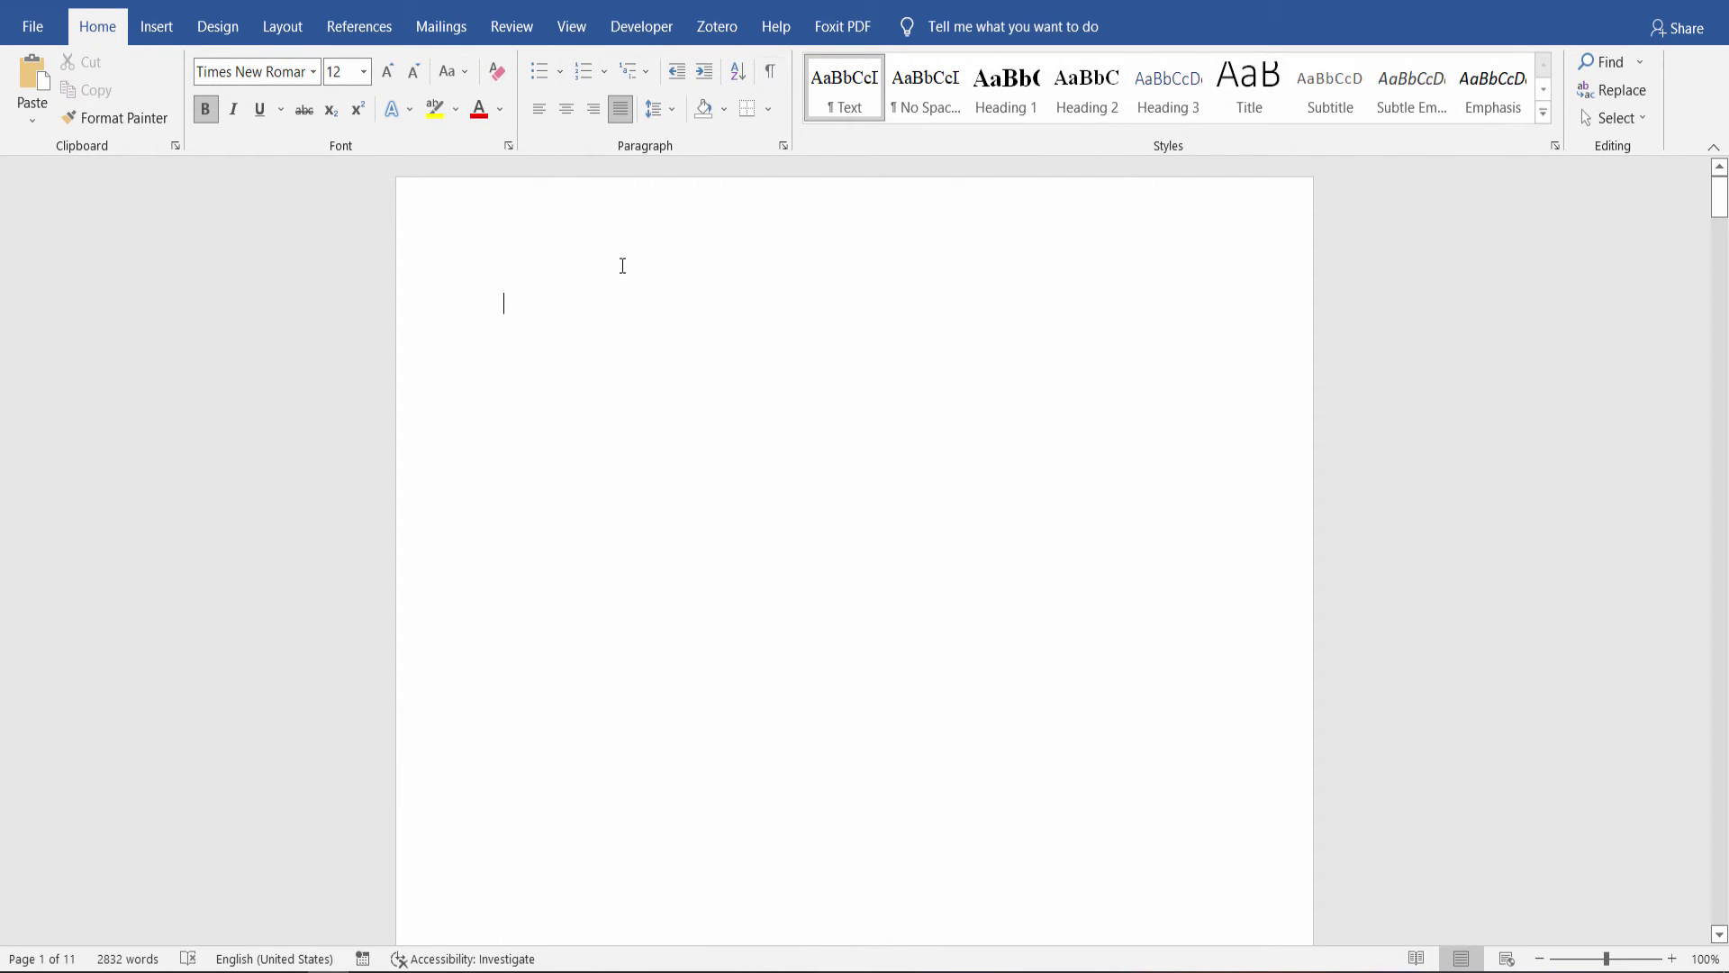
click(353, 26)
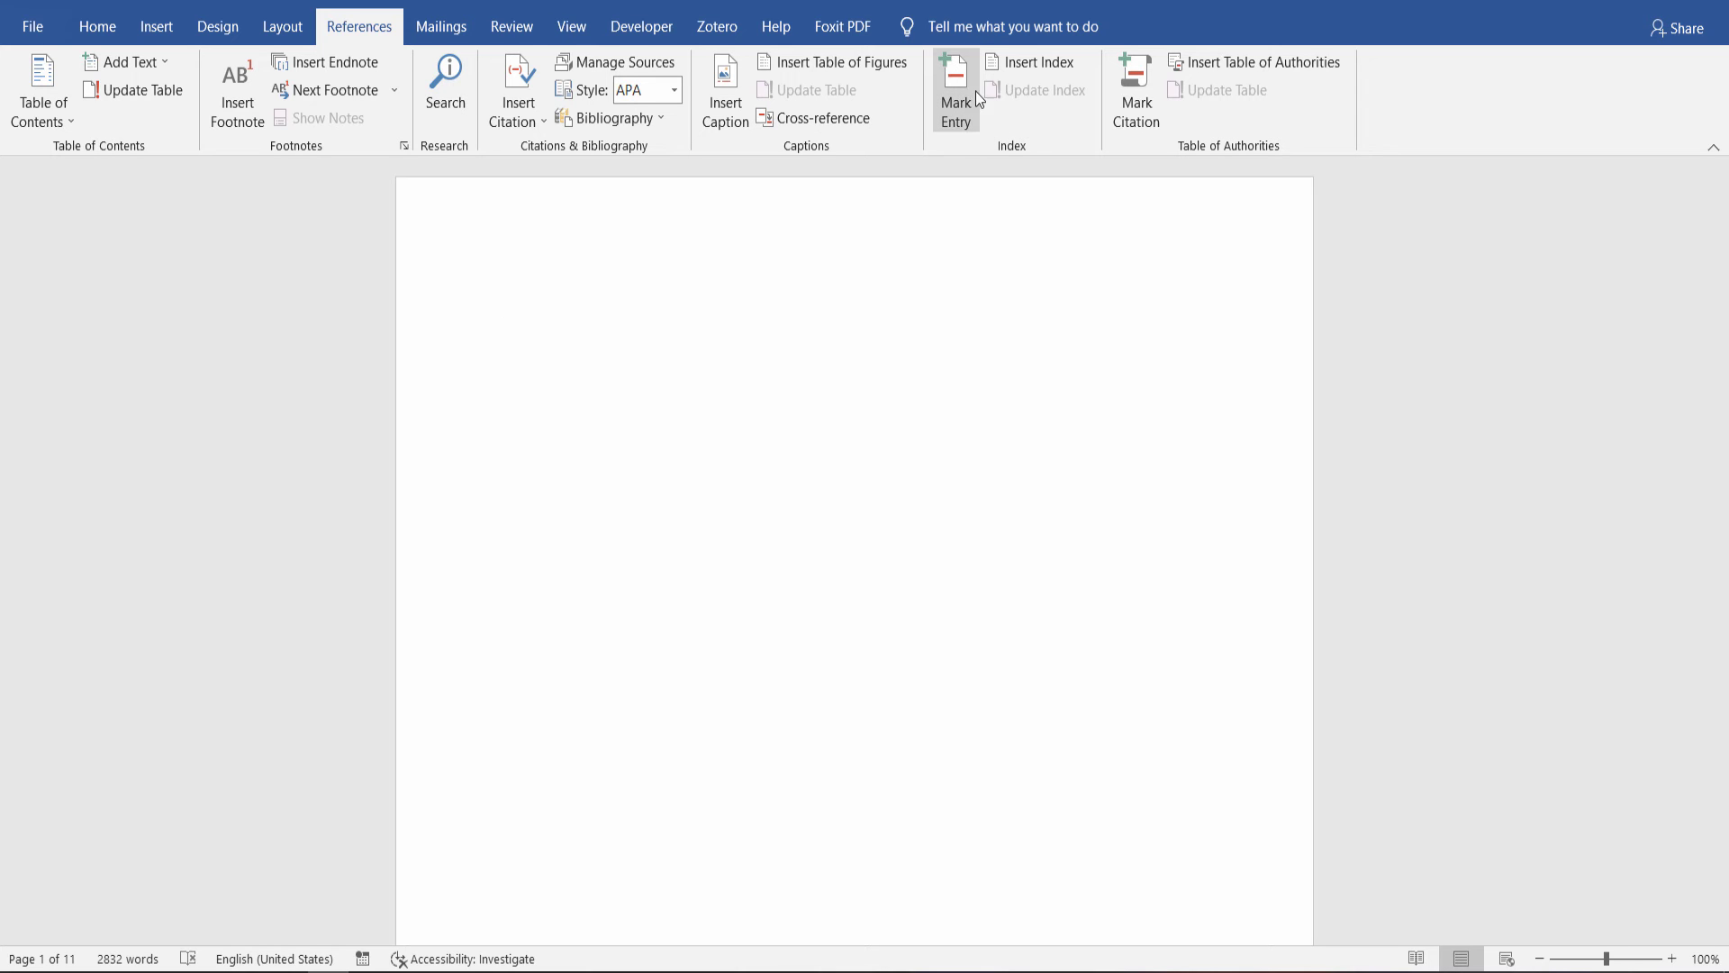
- Insert a one-column index on page 1 listing employment, Fed and Federal Reserve
click(1047, 76)
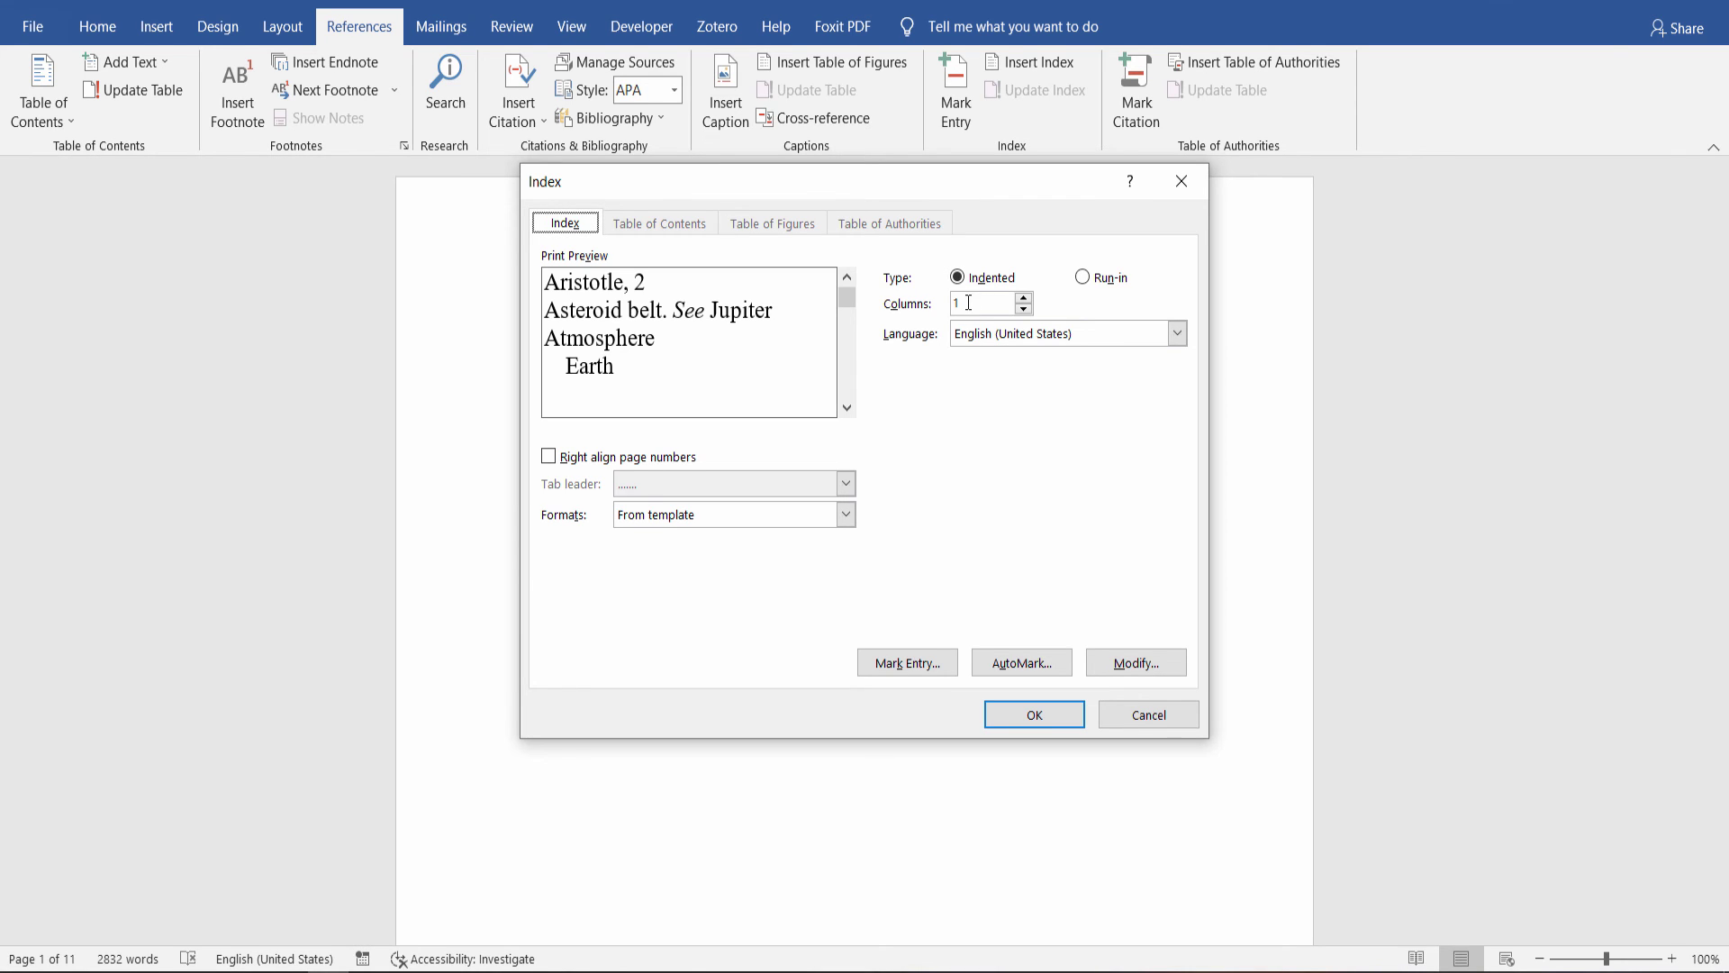
click(1025, 297)
click(1024, 297)
click(1024, 309)
click(991, 313)
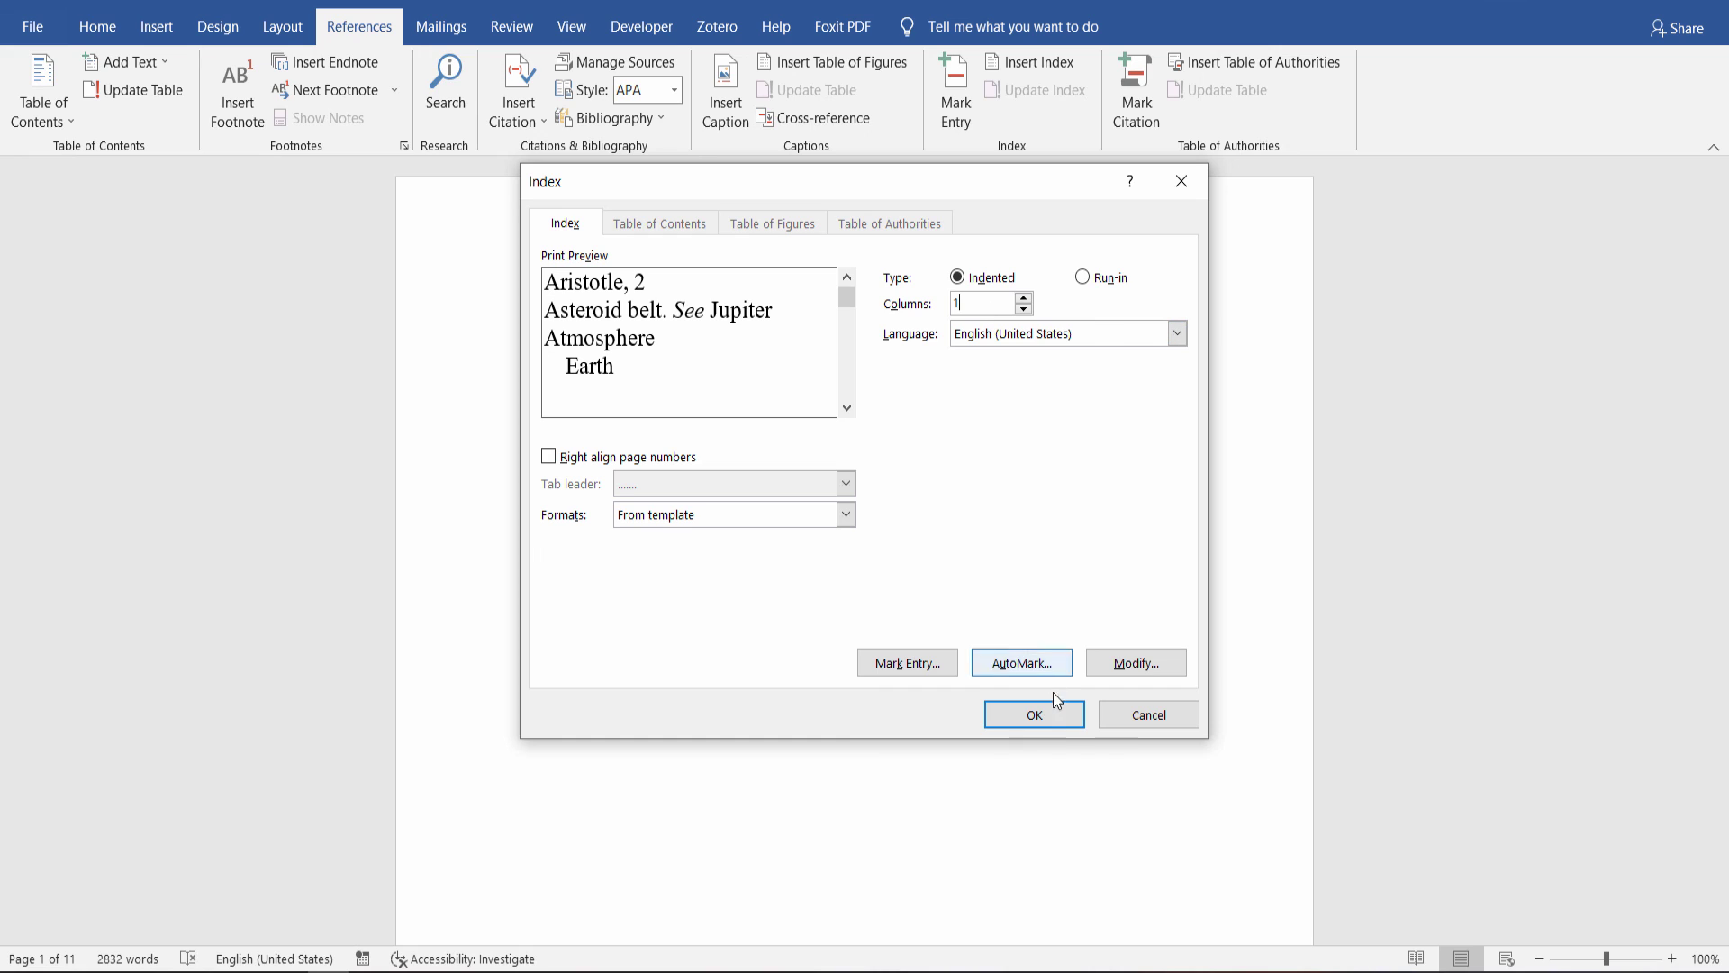
click(1050, 717)
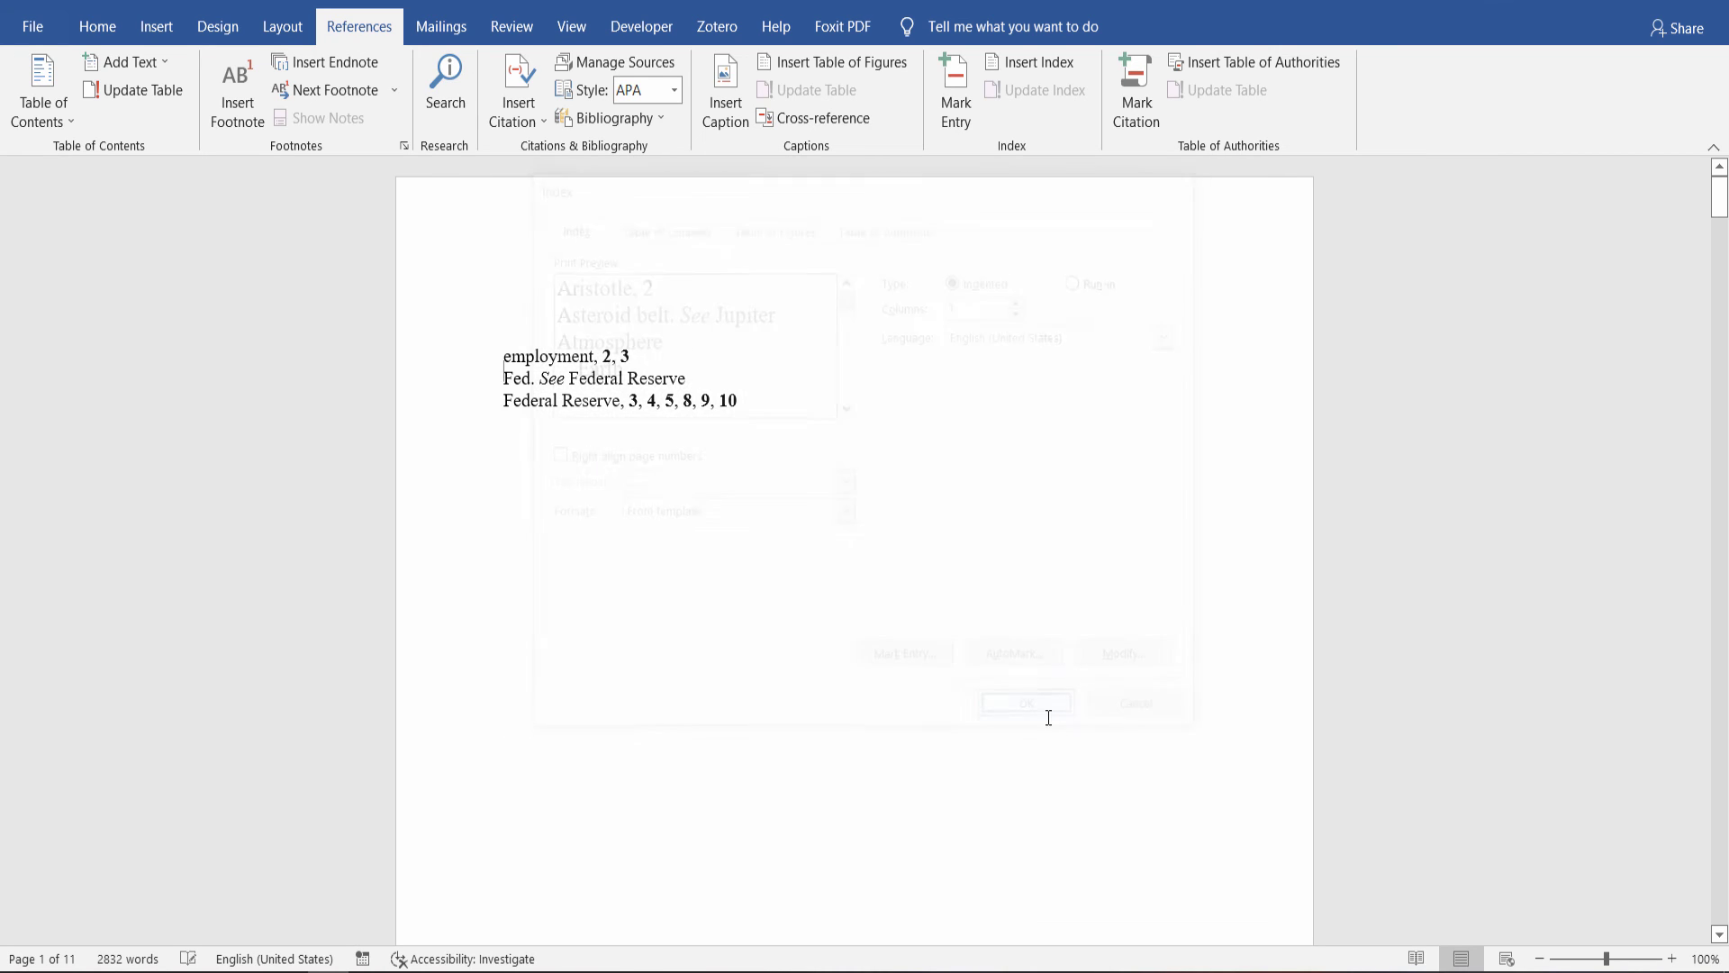